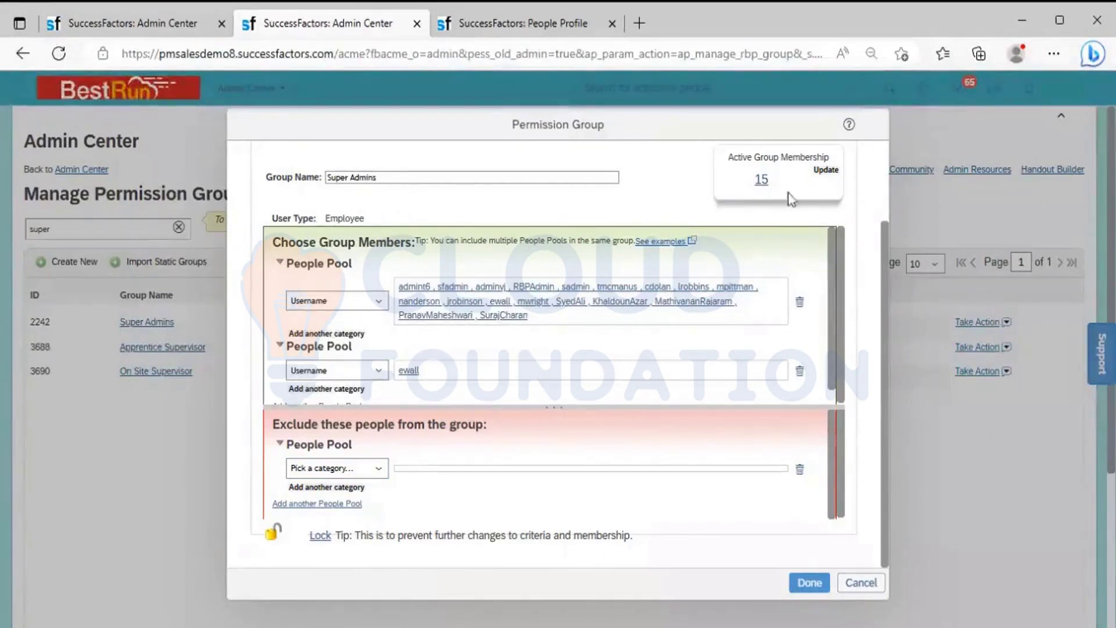
Refresh the active membership of the Super Admins group, review its member list and close the list.
{"action": "left_click", "coordinate": [825, 174]}
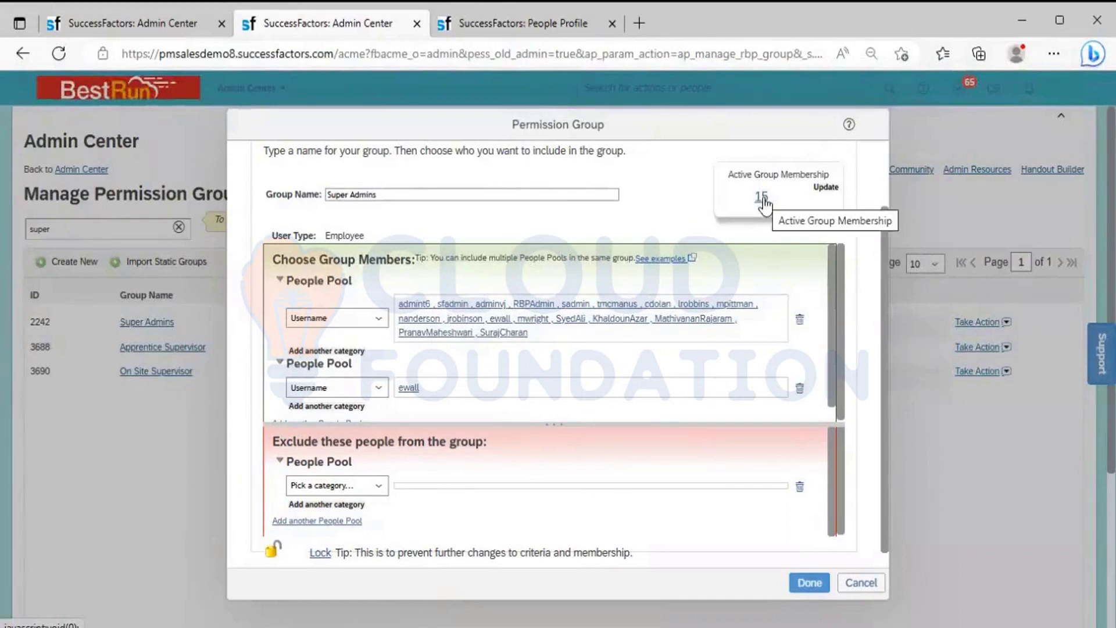
{"action": "left_click", "coordinate": [763, 200]}
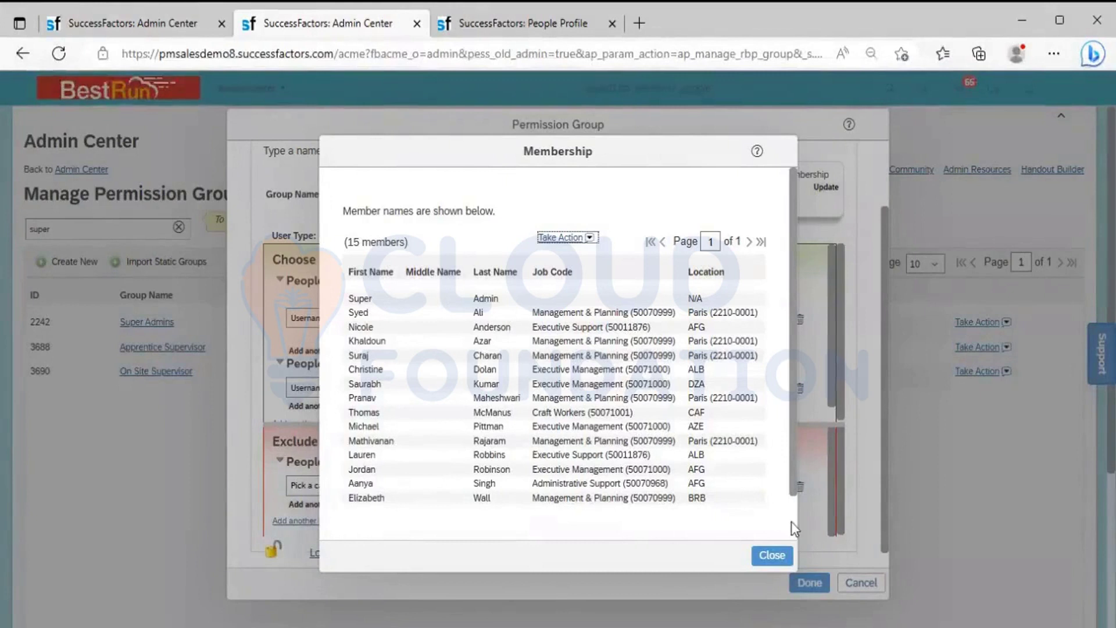
{"action": "scroll", "coordinate": [793, 521], "scroll_direction": "down", "scroll_amount": 1}
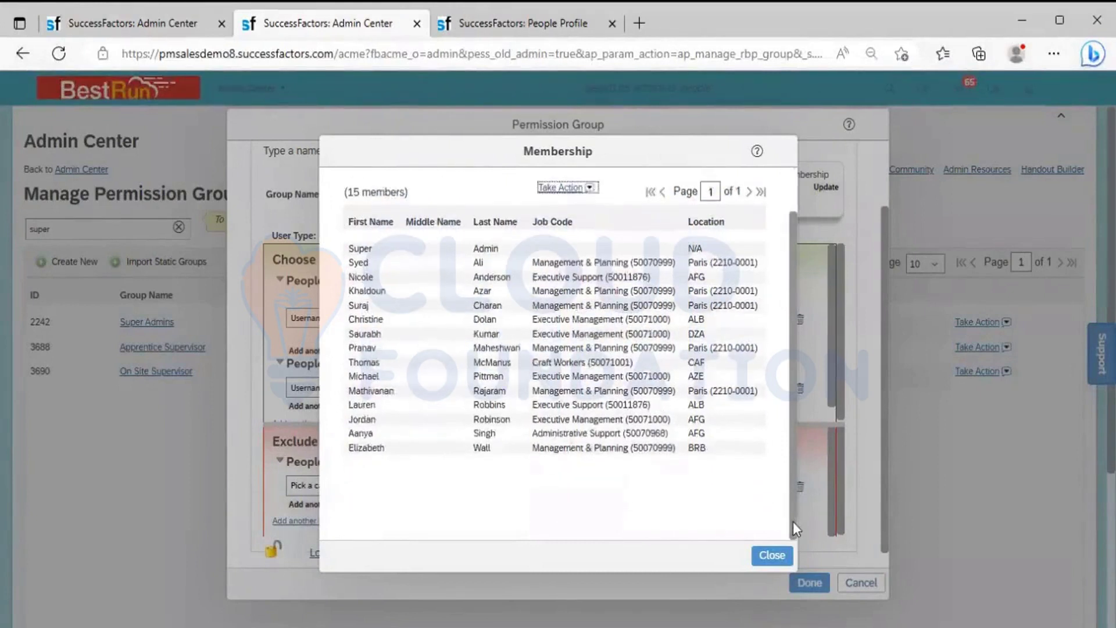
{"action": "left_click", "coordinate": [773, 555]}
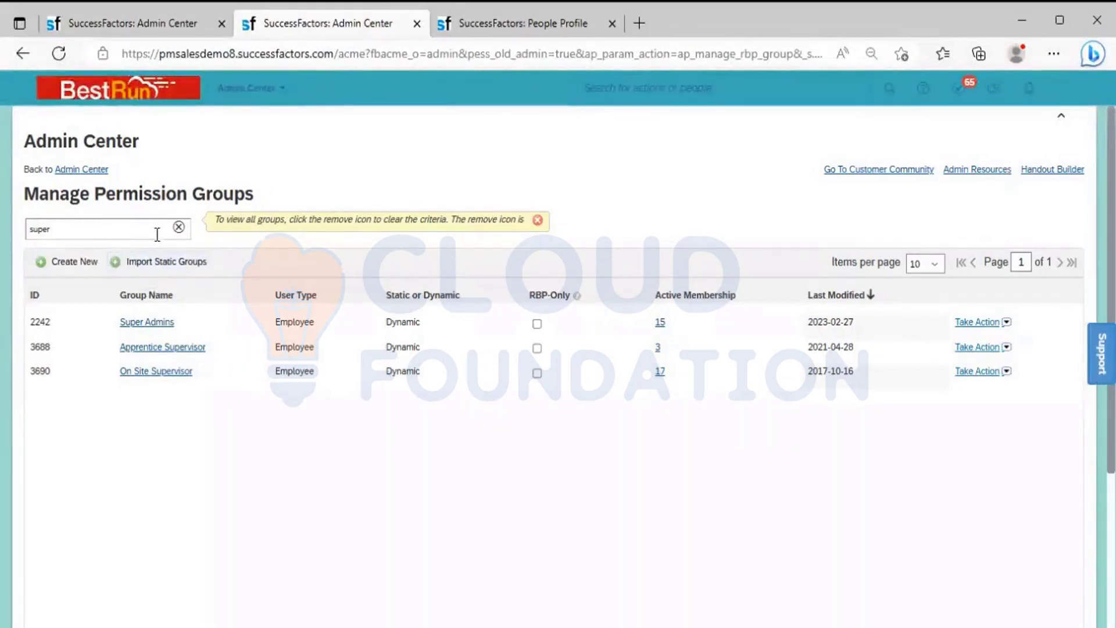
Clear the group name filter and start a new permission group named BR_Leadership Team.
{"action": "left_click", "coordinate": [178, 227]}
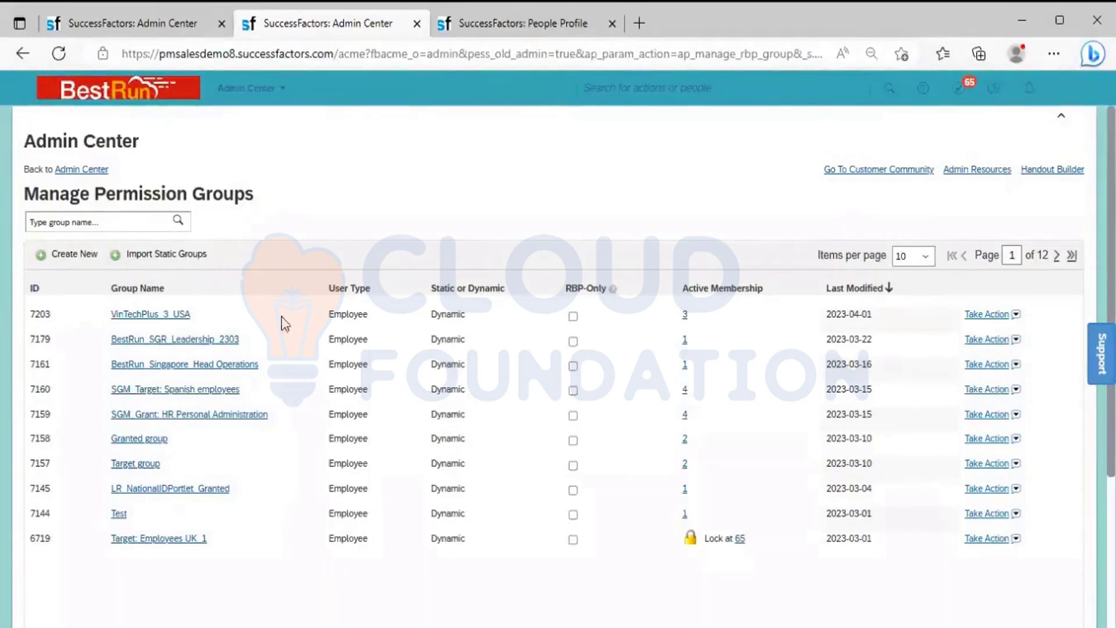
{"action": "left_click", "coordinate": [76, 259]}
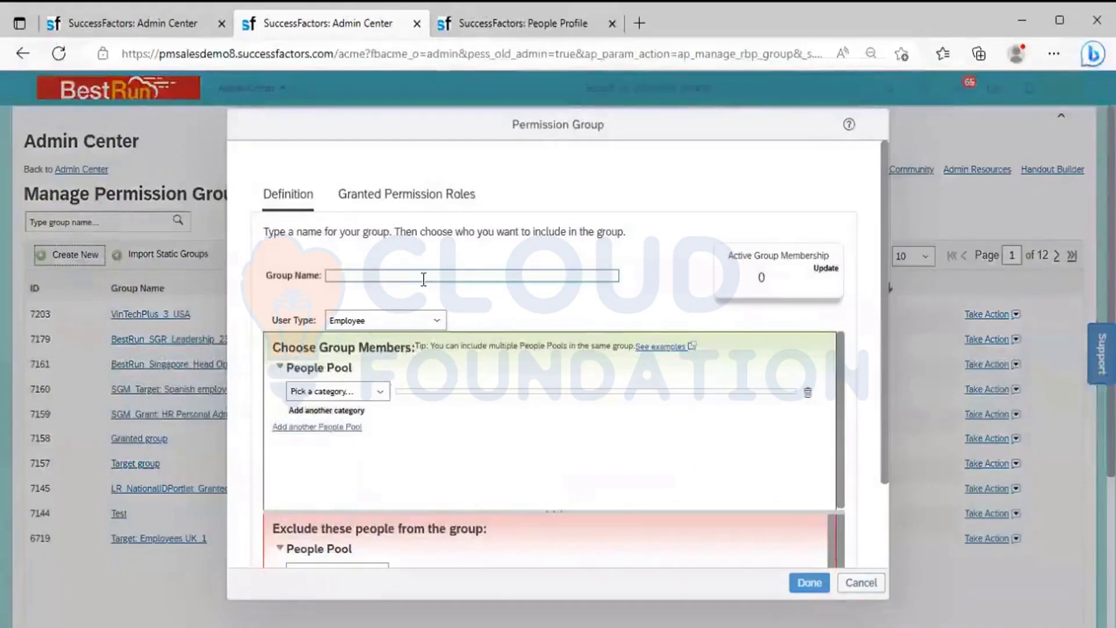
{"action": "left_click", "coordinate": [424, 277]}
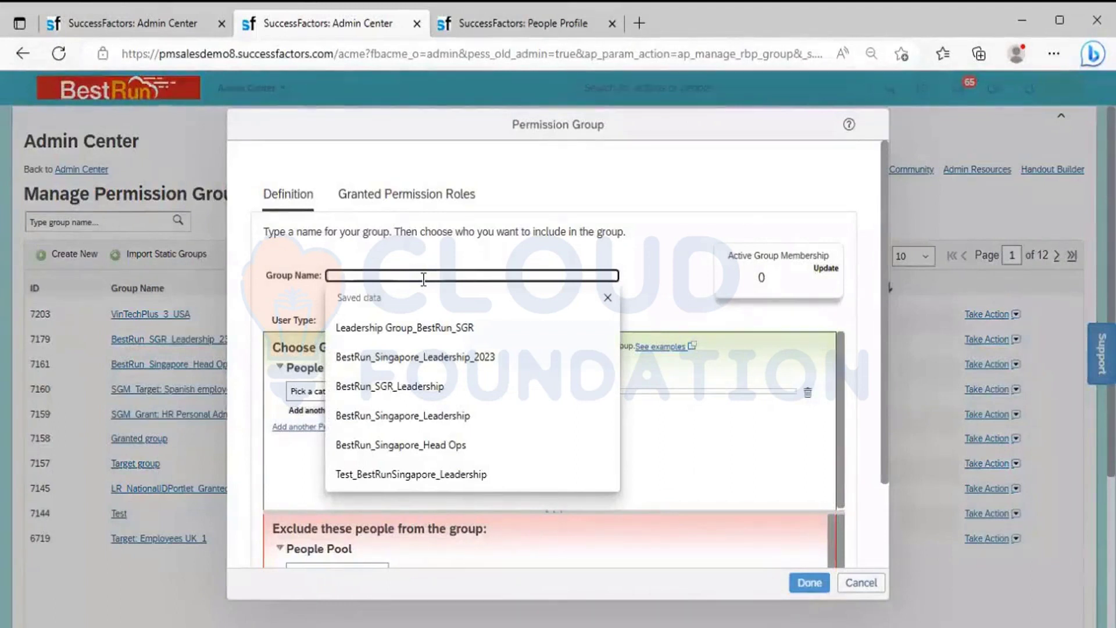
{"action": "type", "text": "BR"}
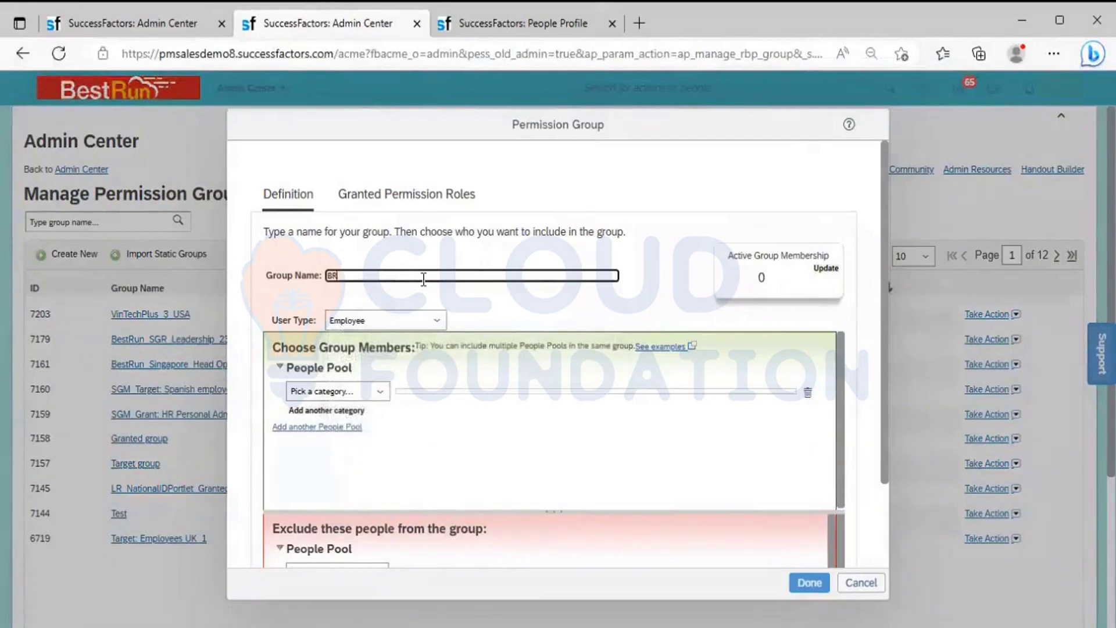
{"action": "type", "text": "_Leader"}
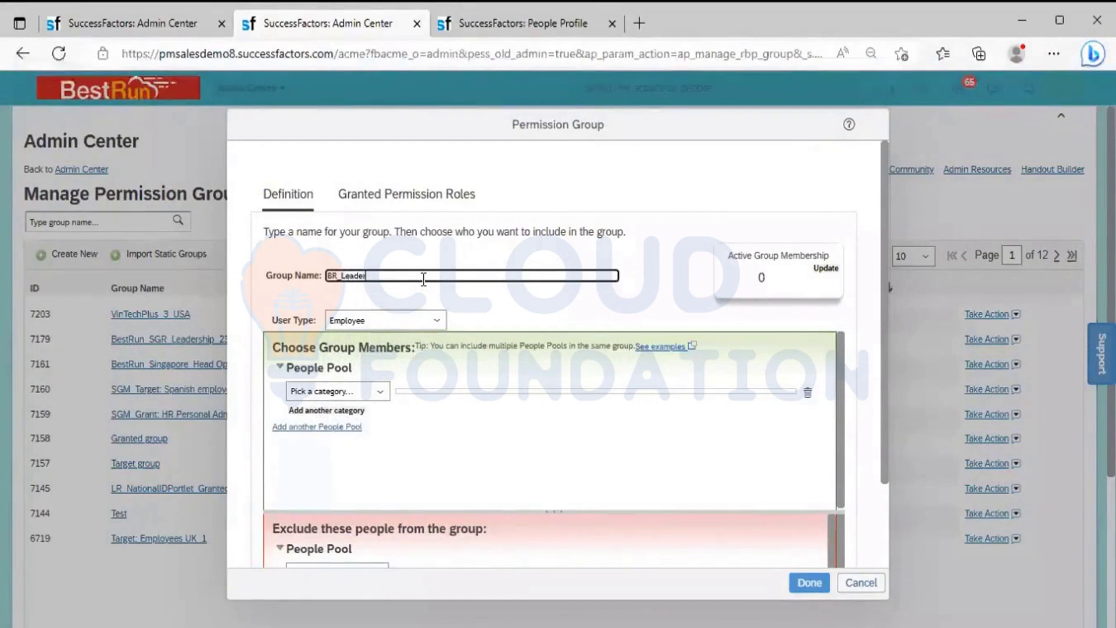
{"action": "type", "text": "ship"}
{"action": "type", "text": "Team"}
{"action": "left_click", "coordinate": [495, 311]}
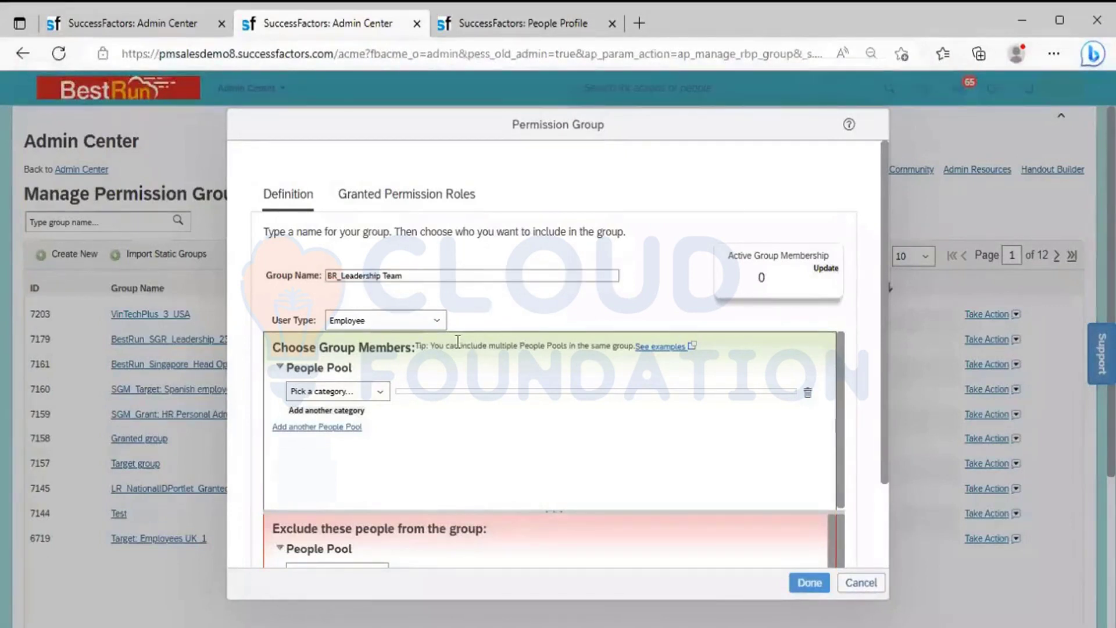
Check the available people pool categories and look up the President SEA employee's Organizational Information in People Profile.
{"action": "left_click", "coordinate": [381, 392]}
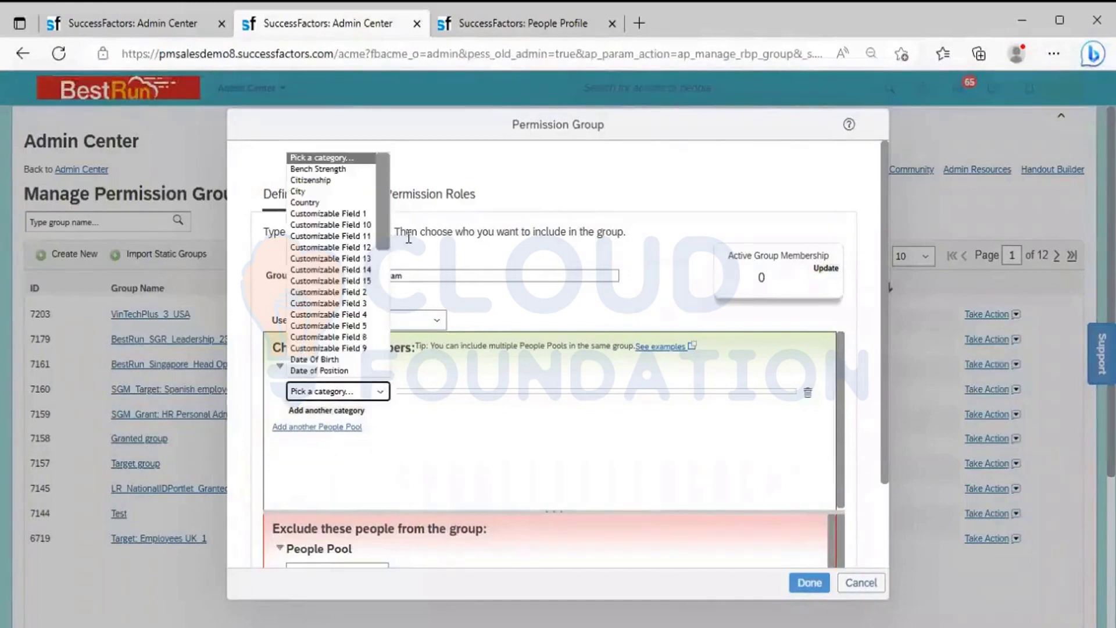
{"action": "scroll", "coordinate": [382, 290], "scroll_direction": "down", "scroll_amount": 10}
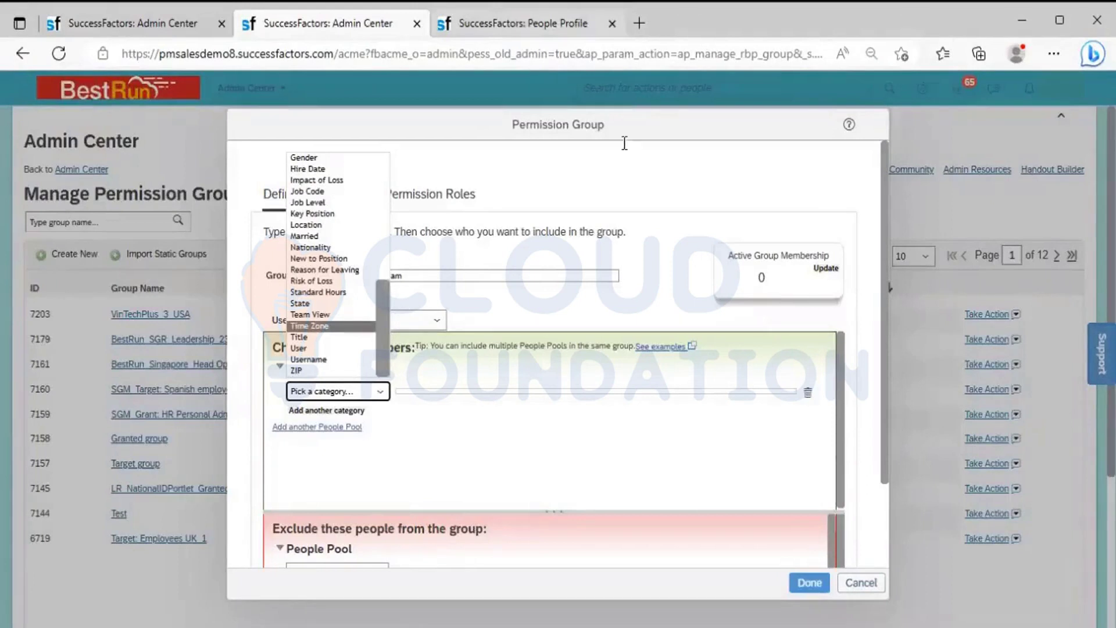
{"action": "left_click", "coordinate": [517, 14]}
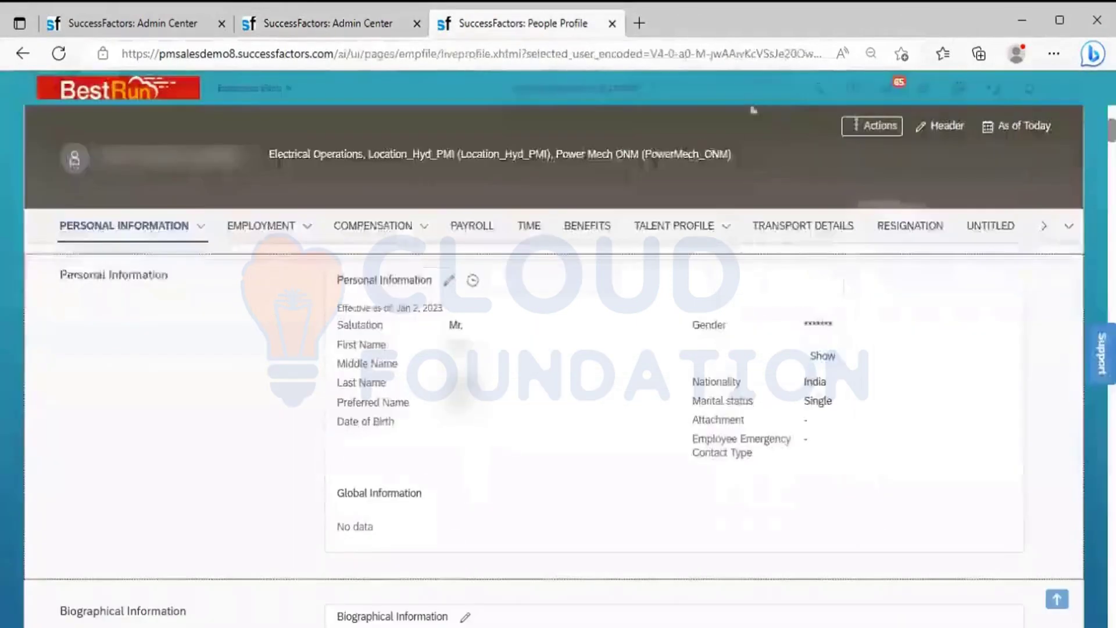
{"action": "left_click", "coordinate": [639, 94]}
{"action": "type", "text": "Alex"}
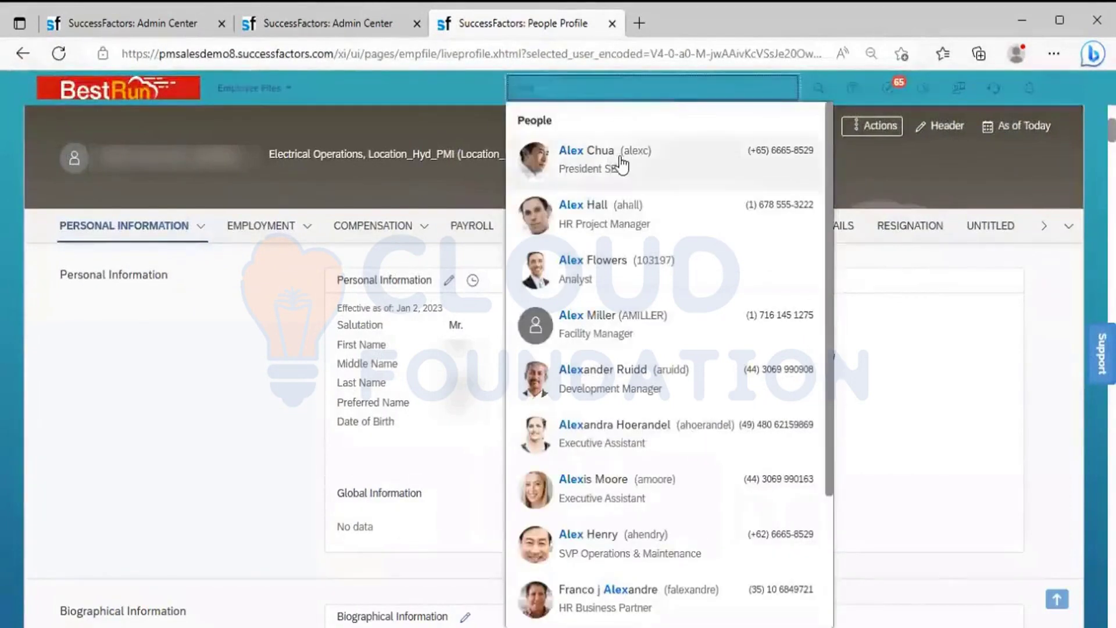
{"action": "left_click", "coordinate": [621, 161]}
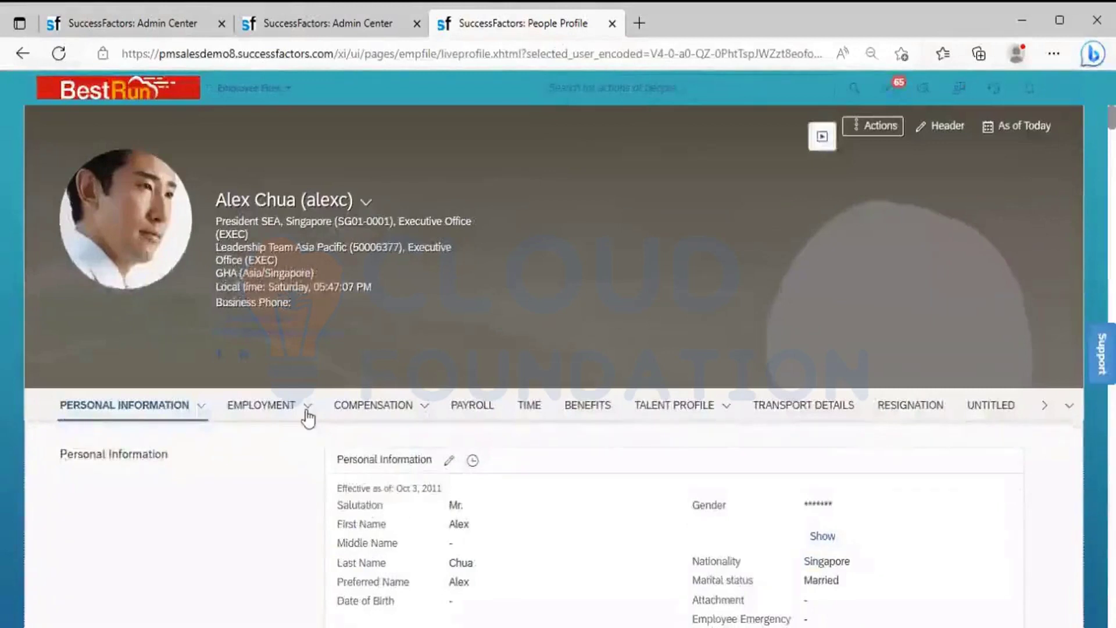
{"action": "left_click", "coordinate": [307, 416]}
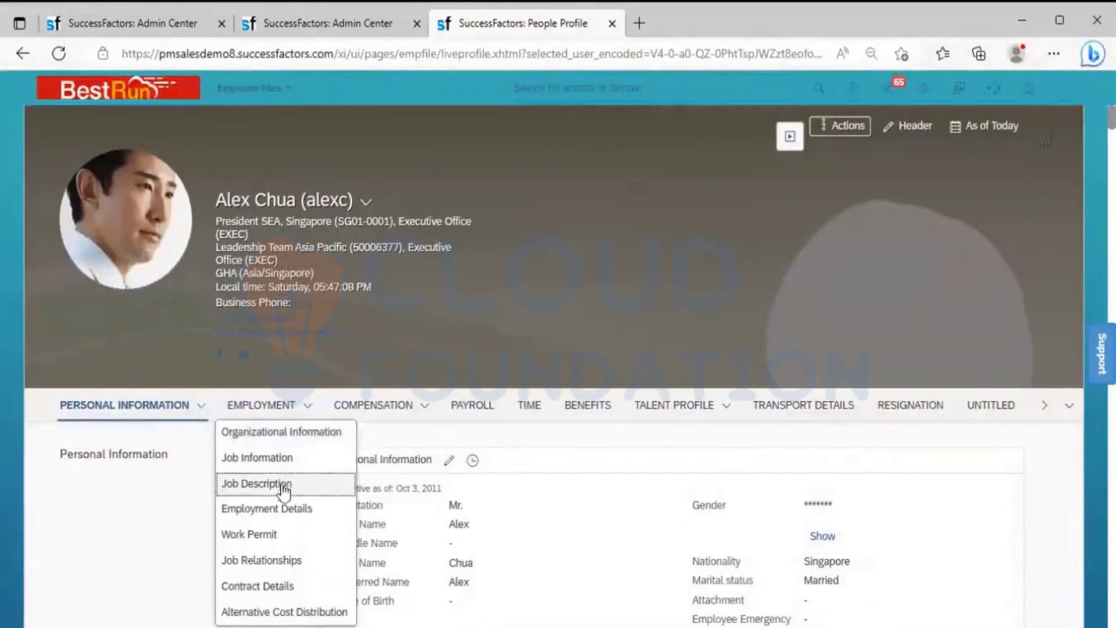
{"action": "left_click", "coordinate": [290, 435]}
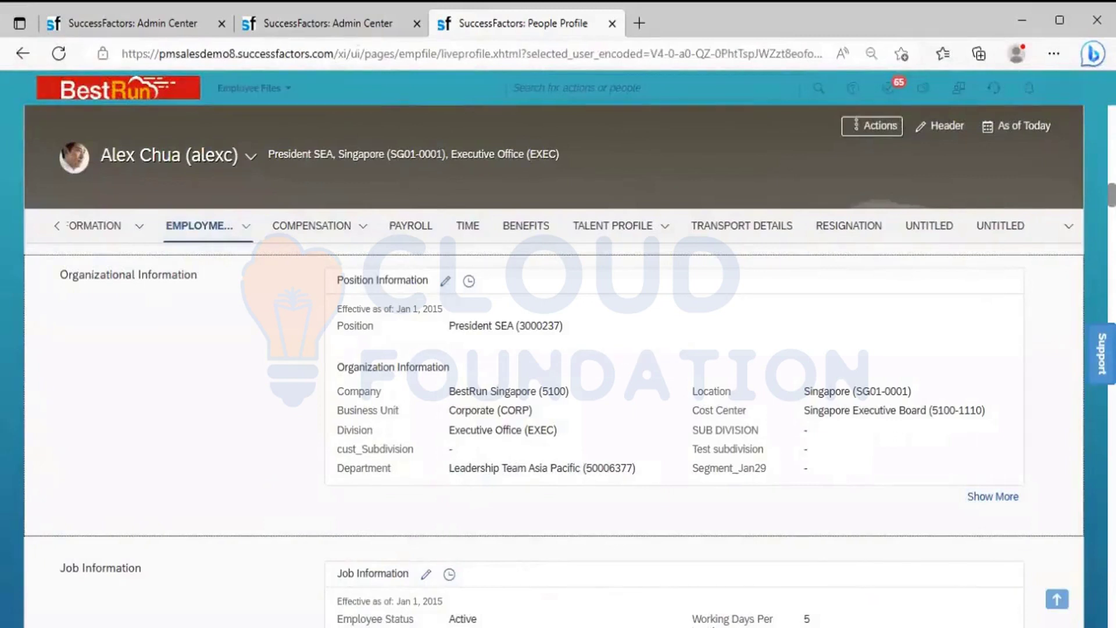
Return to the new permission group and set the first people pool's category to Division.
{"action": "left_click", "coordinate": [299, 15]}
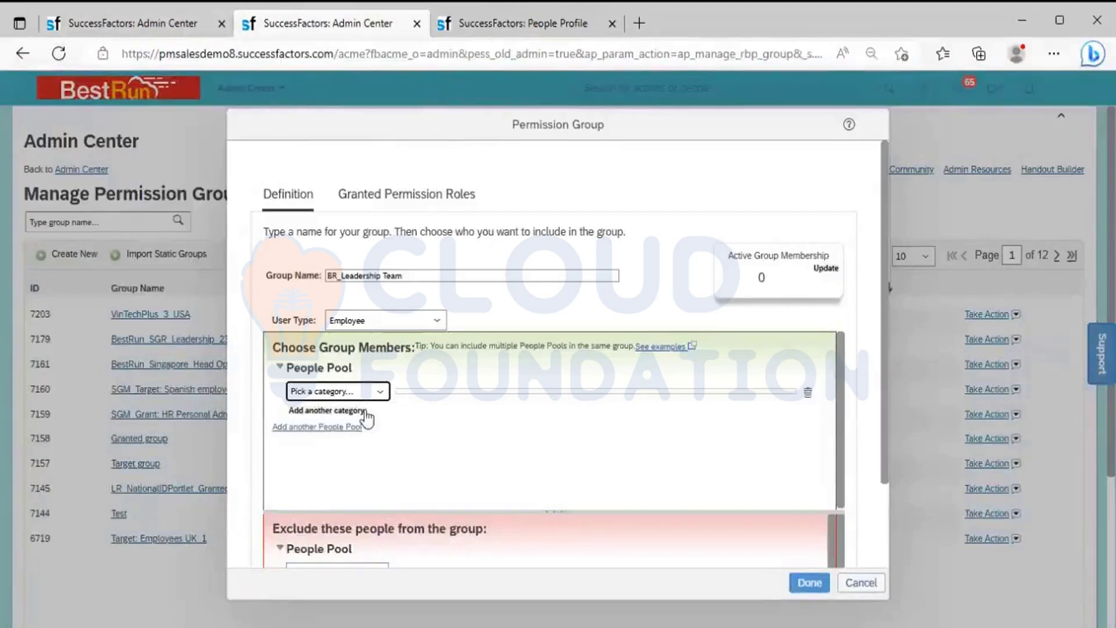
{"action": "left_click", "coordinate": [376, 392]}
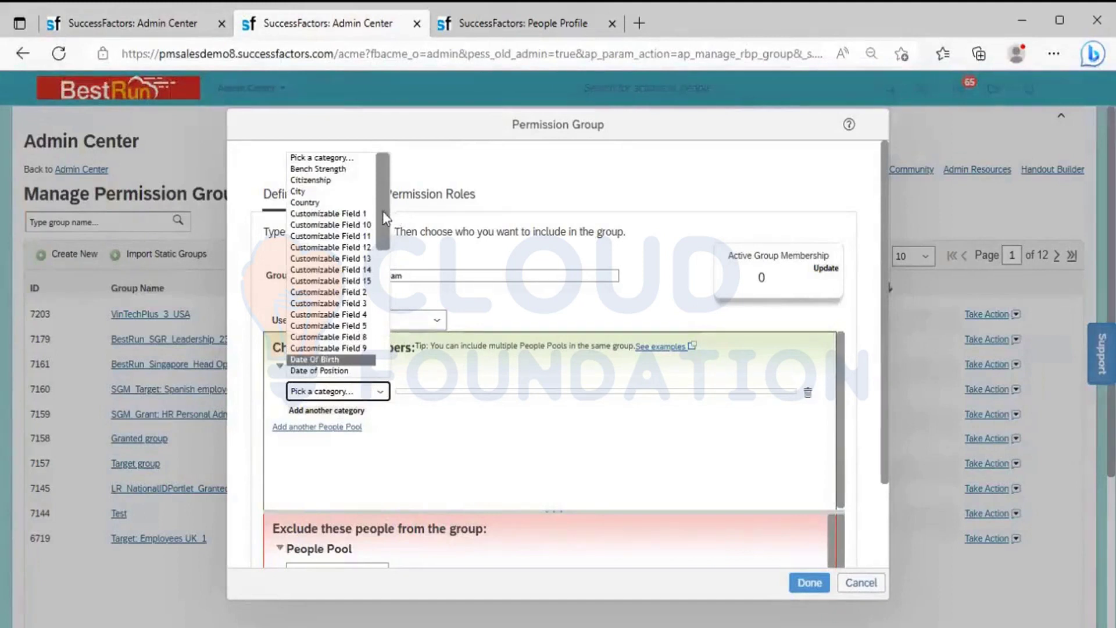
{"action": "left_click_drag", "start_coordinate": [382, 211], "coordinate": [386, 275]}
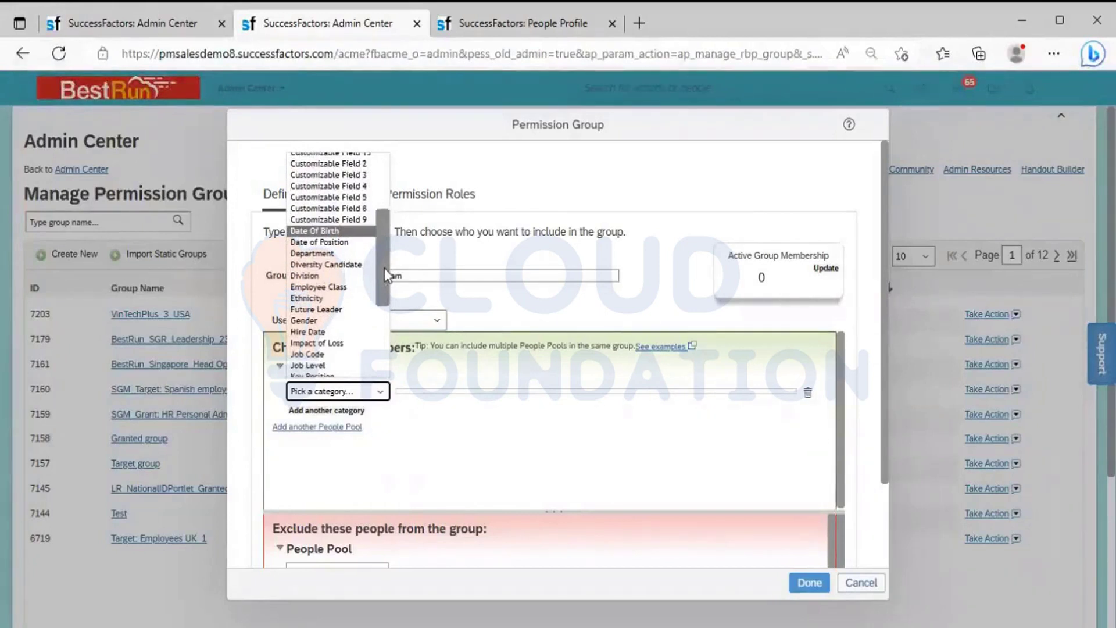
{"action": "left_click_drag", "start_coordinate": [385, 273], "coordinate": [382, 303]}
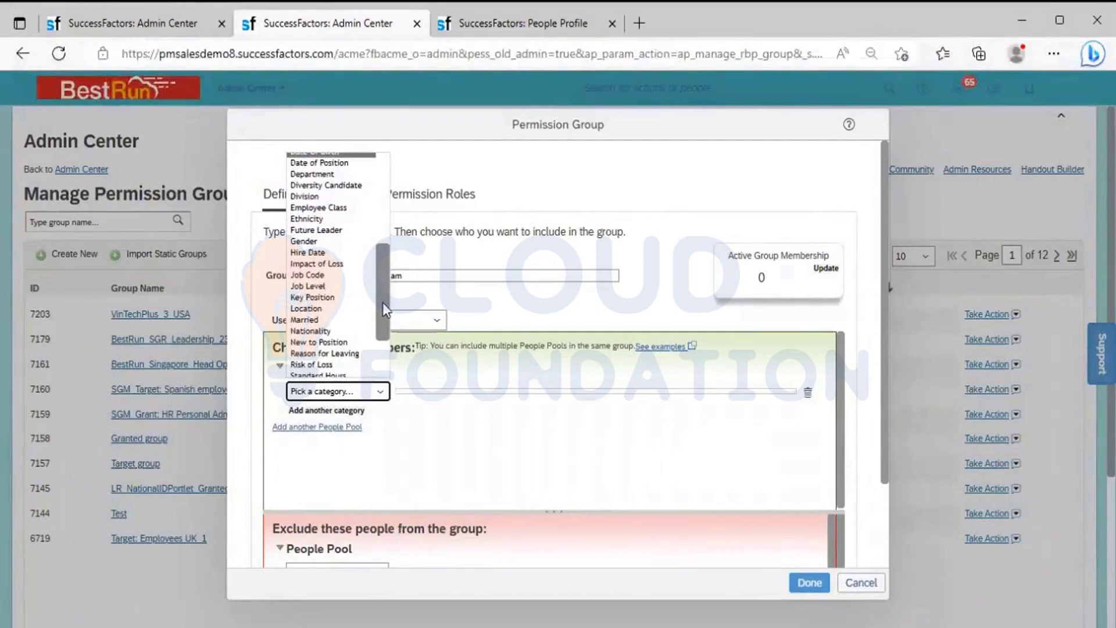
{"action": "left_click", "coordinate": [301, 197]}
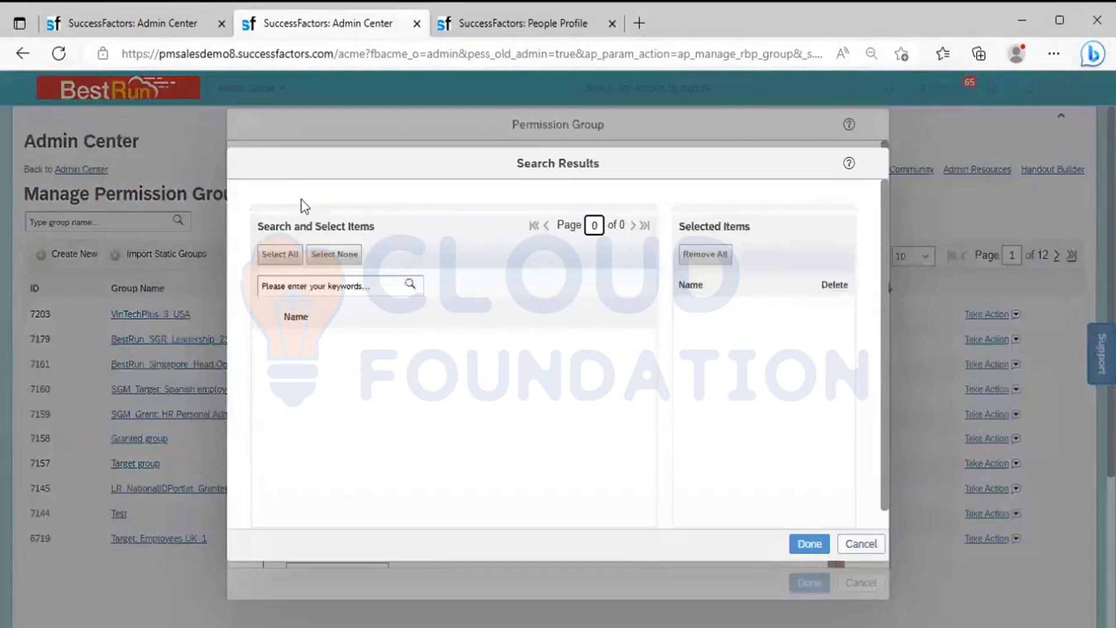
Try to find the division by searching for the name Executive Office copied from the employee's Organizational Information.
{"action": "left_click", "coordinate": [500, 23]}
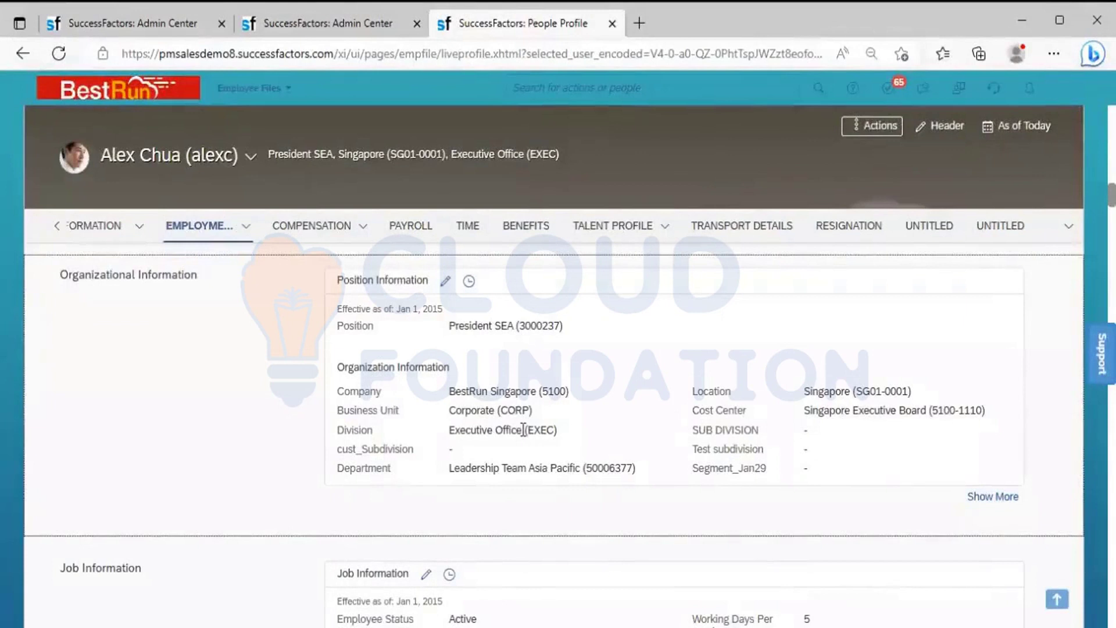
{"action": "left_click_drag", "start_coordinate": [523, 429], "coordinate": [445, 429]}
{"action": "key", "text": "ctrl+c"}
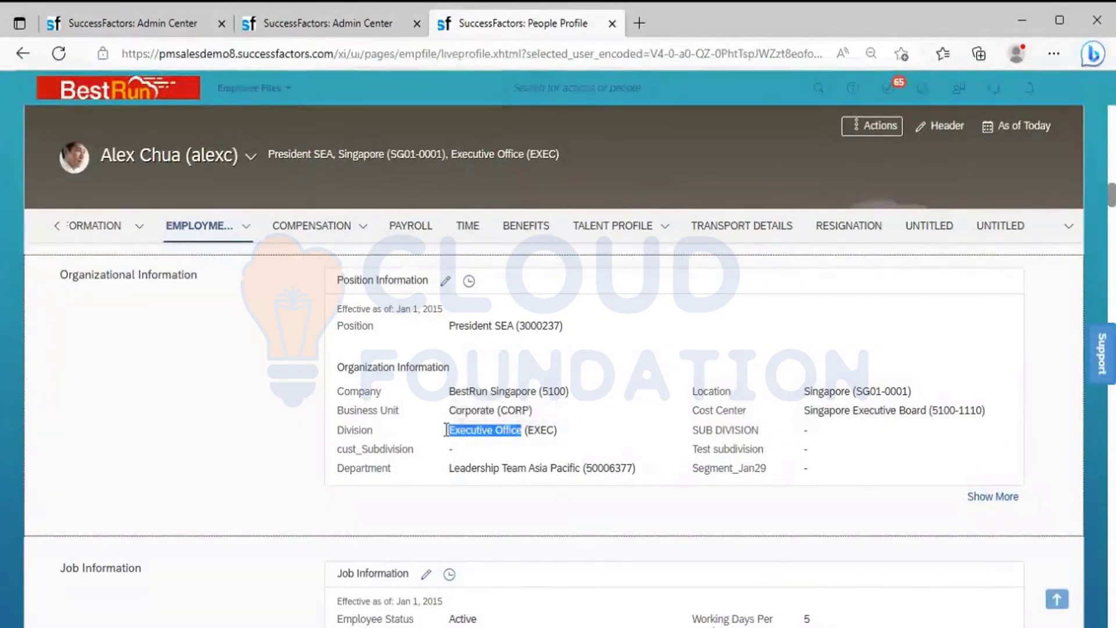
{"action": "left_click", "coordinate": [308, 25]}
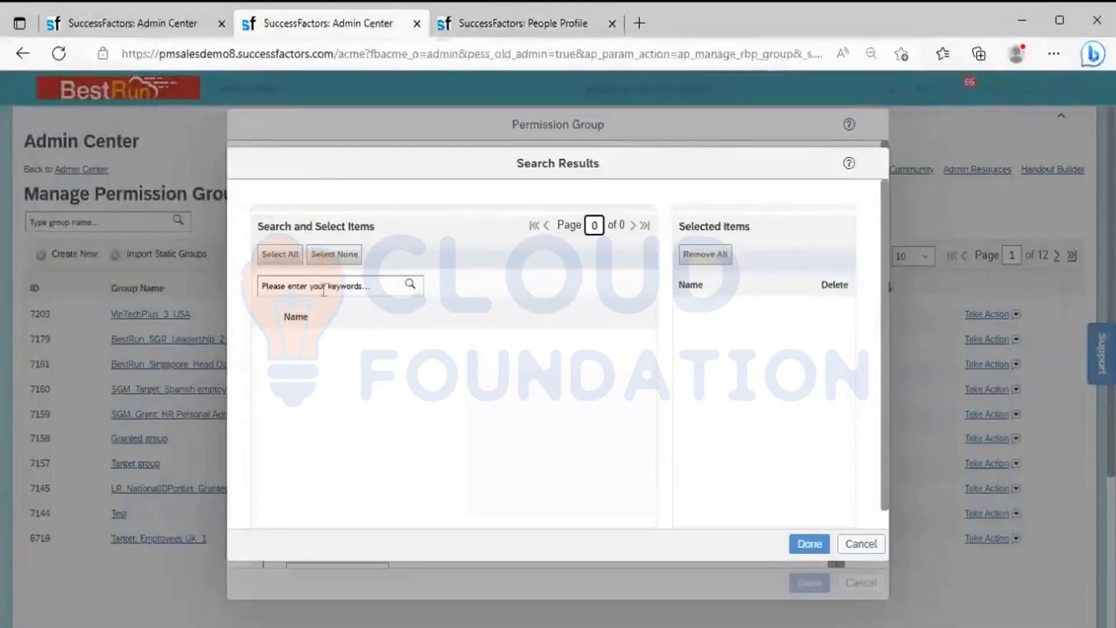
{"action": "left_click", "coordinate": [319, 285]}
{"action": "key", "text": "ctrl+v"}
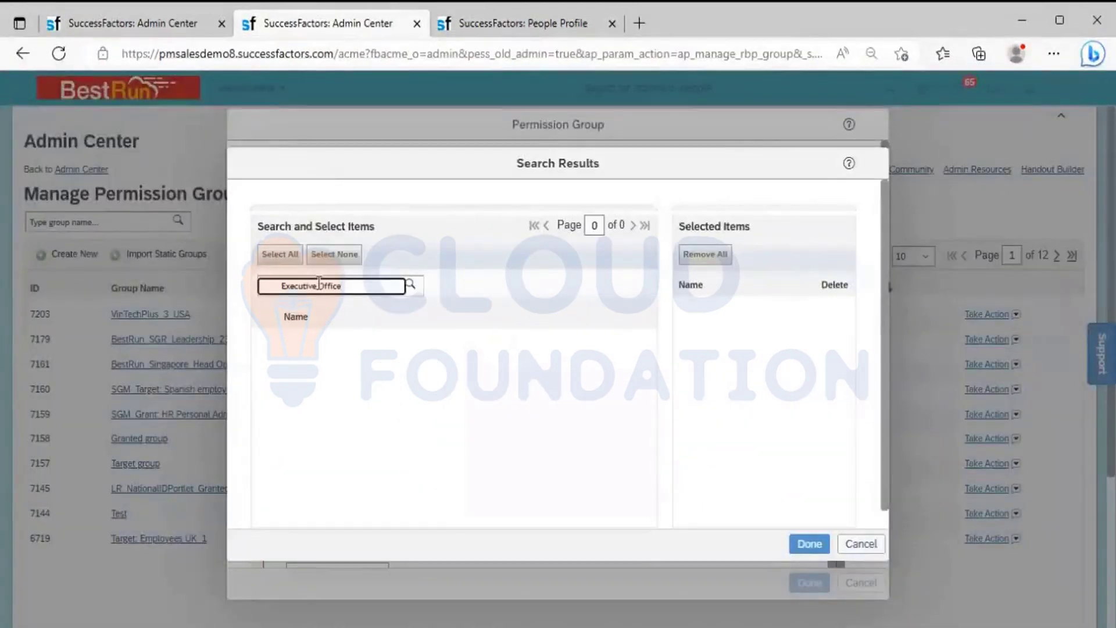
{"action": "left_click", "coordinate": [283, 285]}
{"action": "key", "text": "BackSpace"}
{"action": "left_click", "coordinate": [410, 284]}
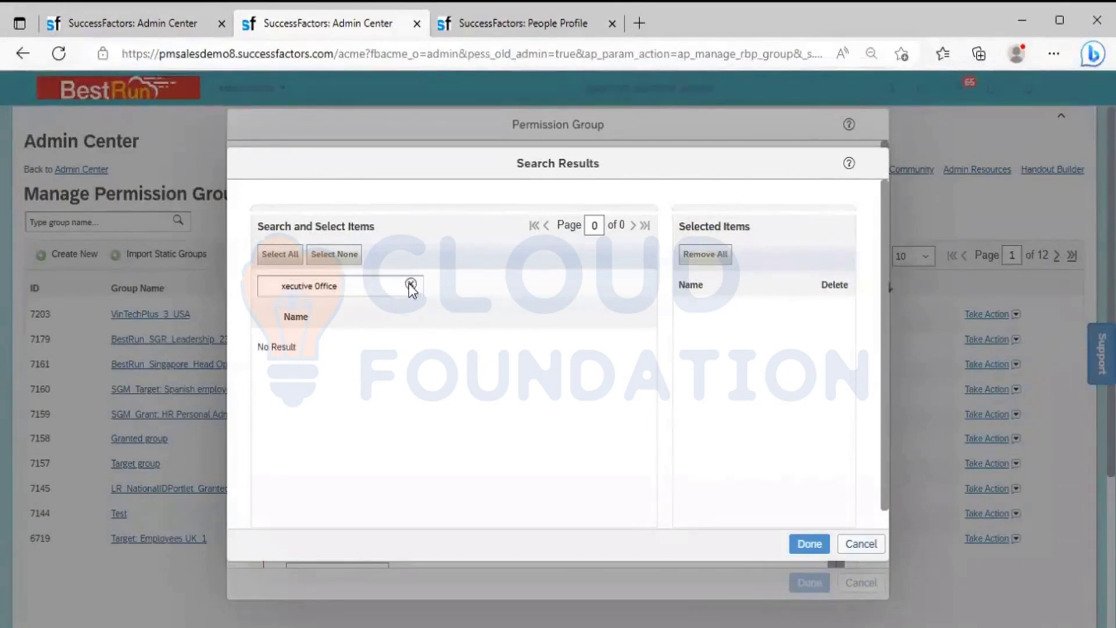
{"action": "left_click", "coordinate": [281, 286]}
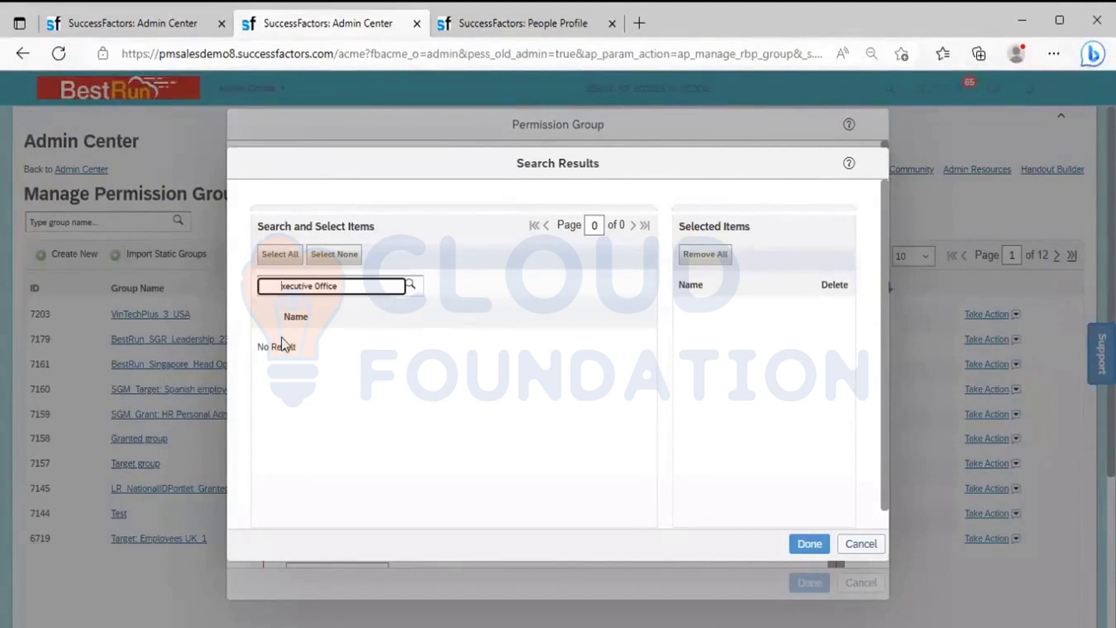
{"action": "type", "text": "e"}
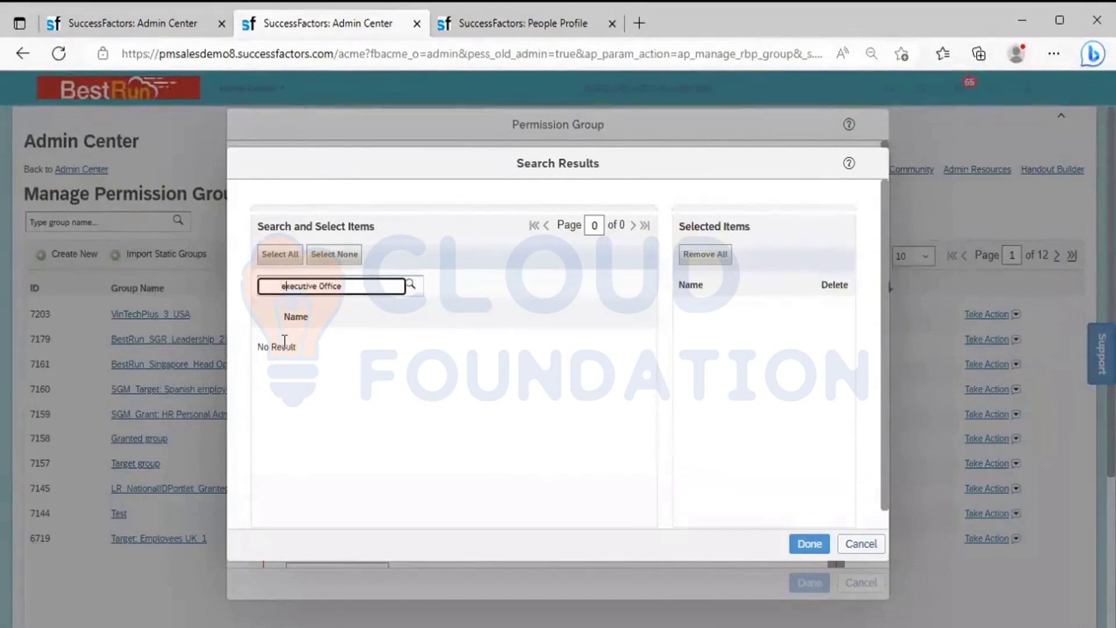
{"action": "left_click", "coordinate": [409, 284]}
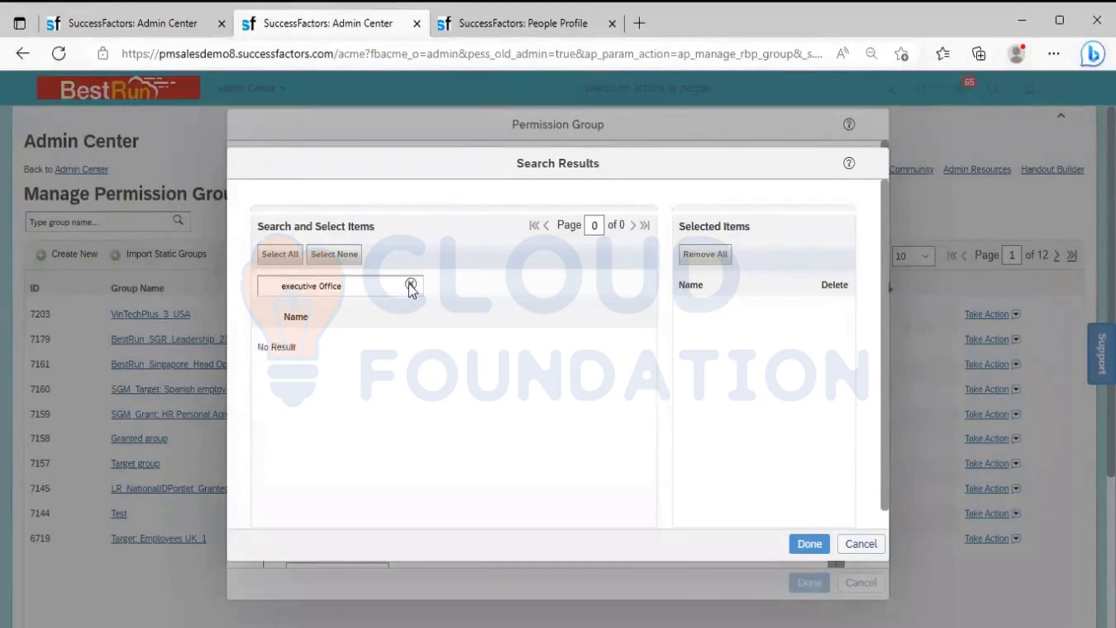
Search the divisions for EXEC, add Executive Office (EXEC) to the people pool and update the active group membership.
{"action": "left_click", "coordinate": [346, 286]}
{"action": "key", "text": "BackSpace"}
{"action": "key", "text": "BackSpace"}
{"action": "key", "text": "BackSpace"}
{"action": "key", "text": "BackSpace"}
{"action": "key", "text": "BackSpace"}
{"action": "key", "text": "BackSpace"}
{"action": "key", "text": "BackSpace"}
{"action": "key", "text": "BackSpace"}
{"action": "key", "text": "BackSpace"}
{"action": "key", "text": "BackSpace"}
{"action": "key", "text": "BackSpace"}
{"action": "key", "text": "BackSpace"}
{"action": "key", "text": "BackSpace"}
{"action": "key", "text": "BackSpace"}
{"action": "key", "text": "BackSpace"}
{"action": "key", "text": "BackSpace"}
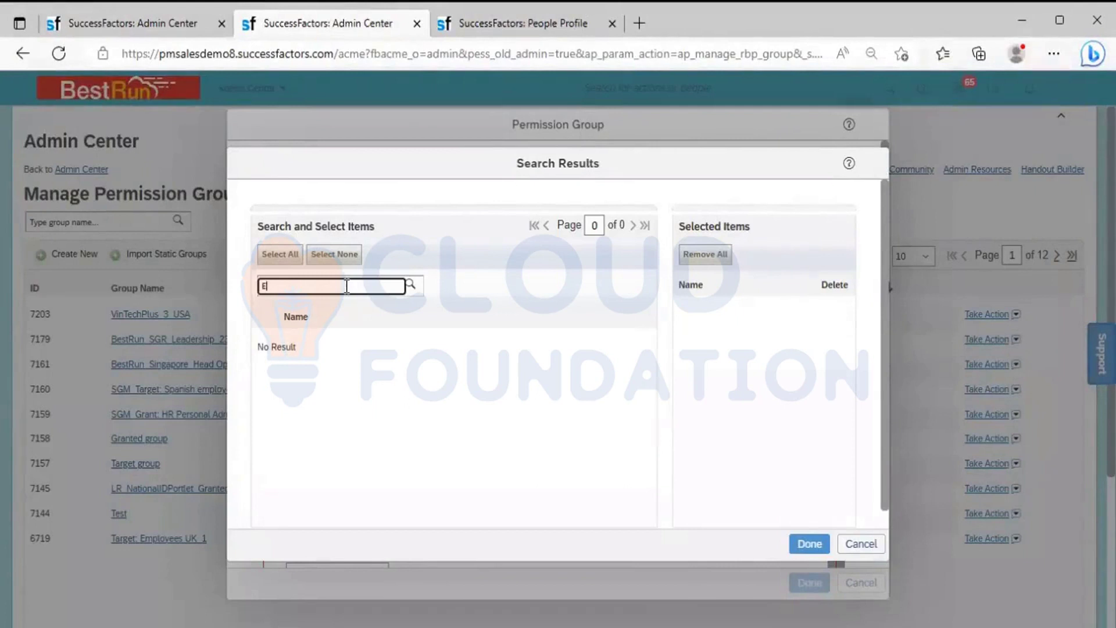
{"action": "type", "text": "EXEC"}
{"action": "key", "text": "Return"}
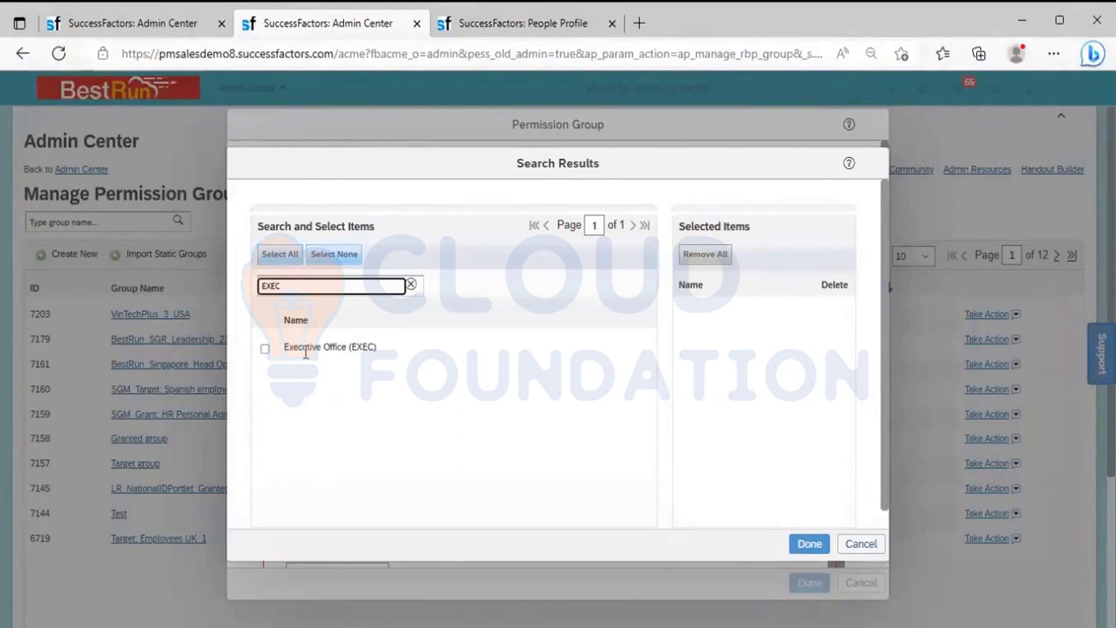
{"action": "left_click", "coordinate": [264, 348]}
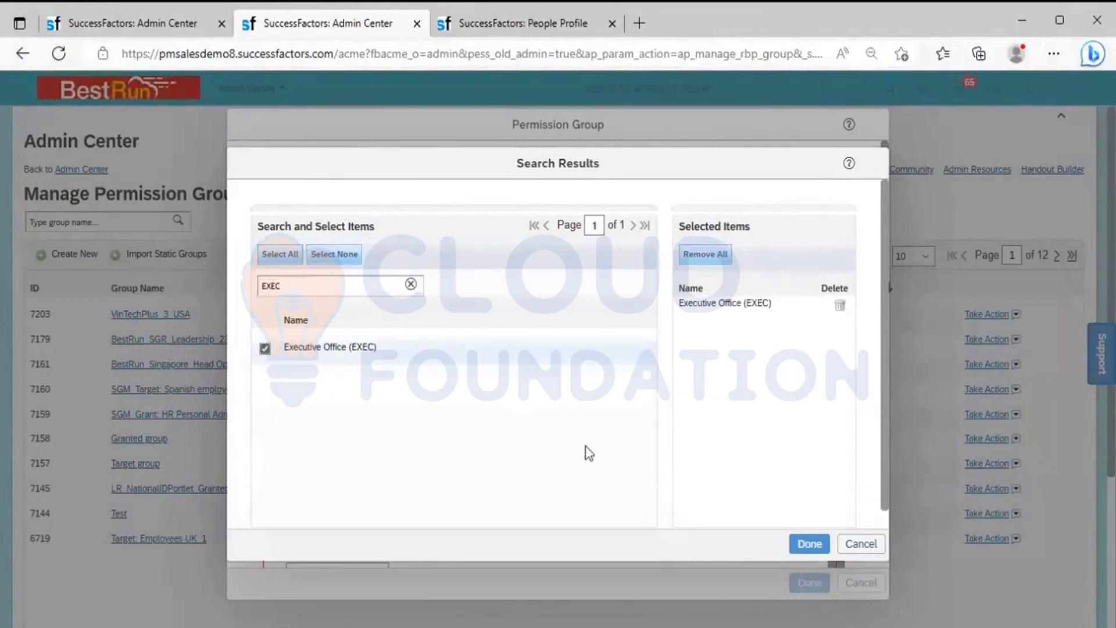
{"action": "left_click", "coordinate": [797, 544]}
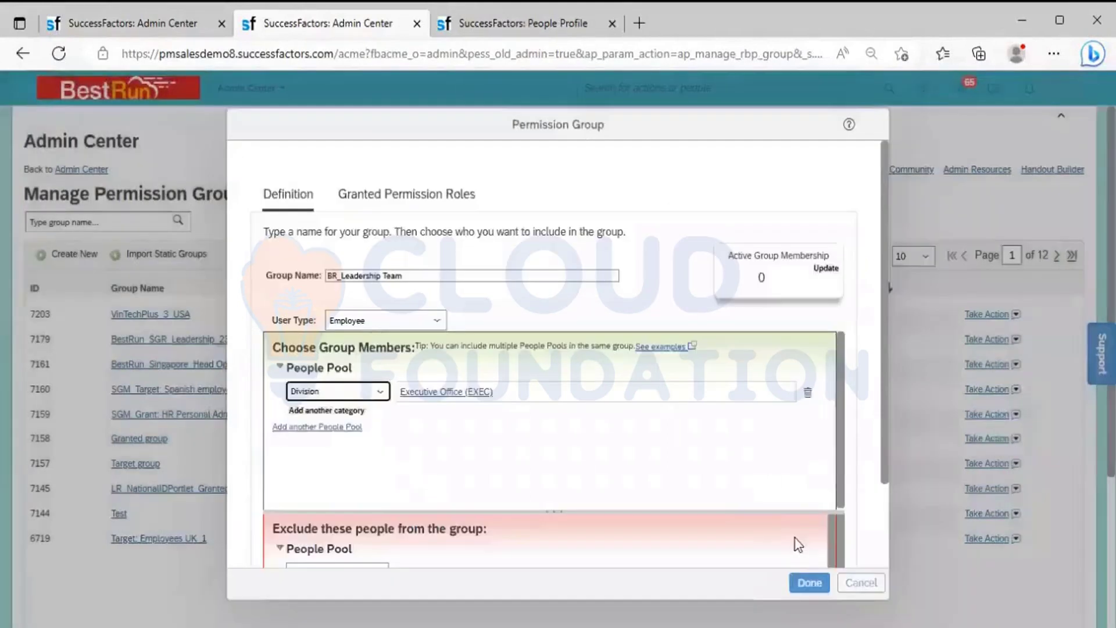
{"action": "left_click", "coordinate": [822, 268]}
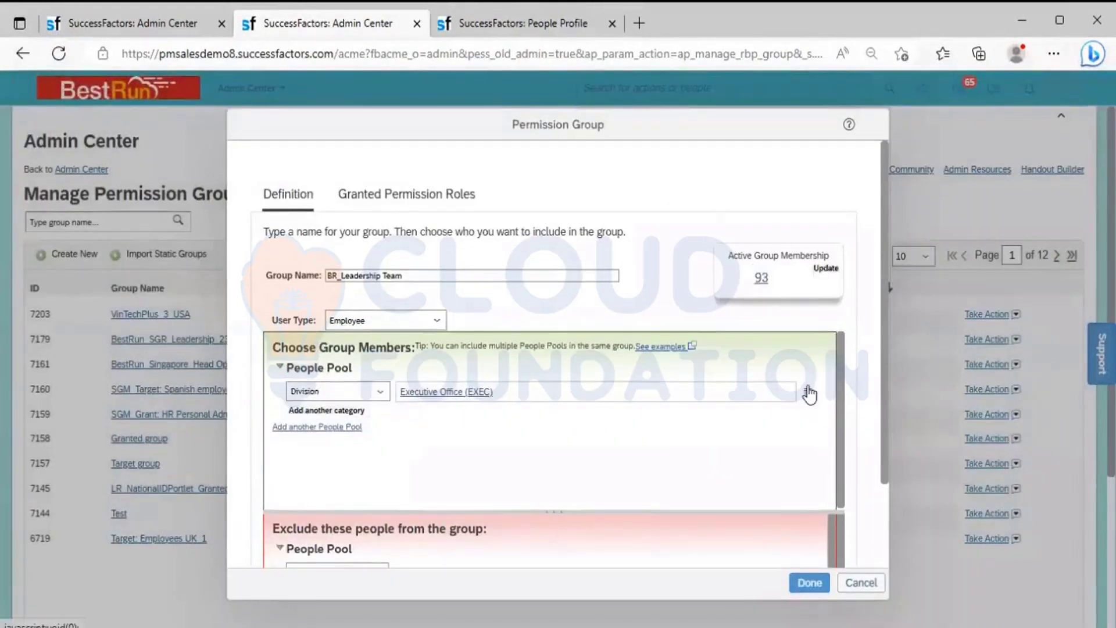
Look through the people pool categories and check the President SEA employee's Organizational Information in People Profile for another membership criterion.
{"action": "left_click", "coordinate": [379, 391]}
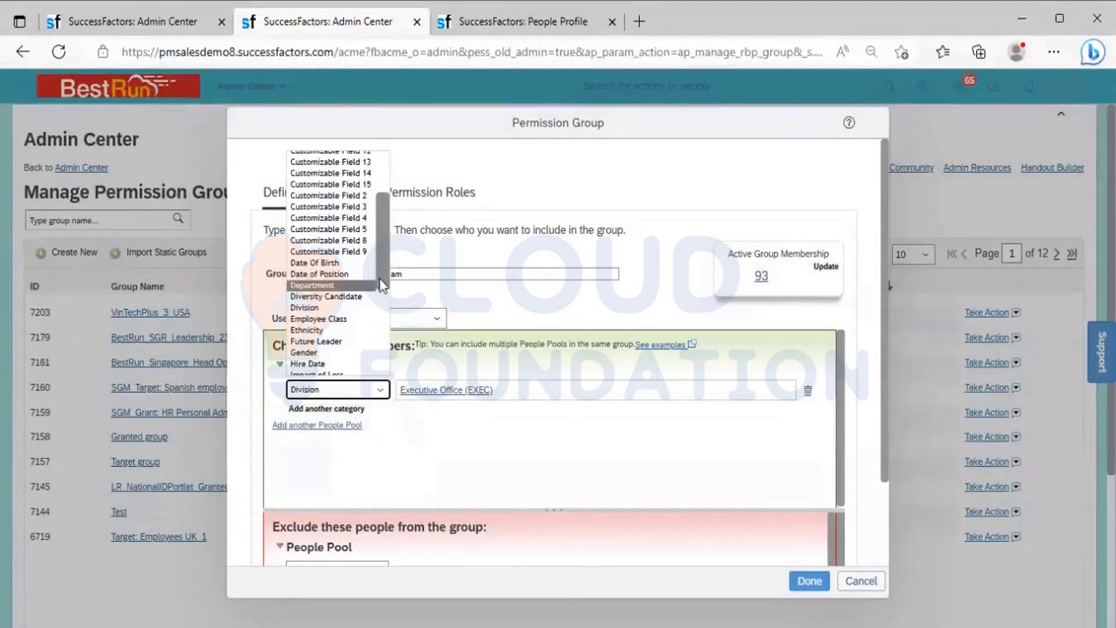
{"action": "mouse_move", "coordinate": [380, 285]}
{"action": "left_mouse_down"}
{"action": "mouse_move", "coordinate": [382, 232]}
{"action": "mouse_move", "coordinate": [374, 300]}
{"action": "left_mouse_up"}
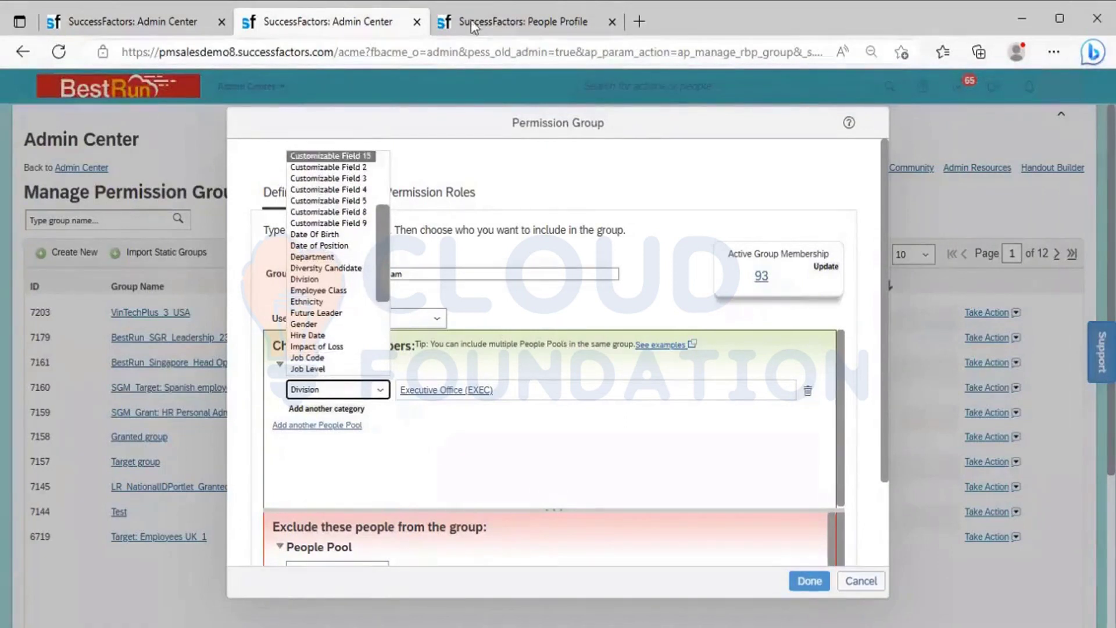
{"action": "left_click", "coordinate": [532, 201]}
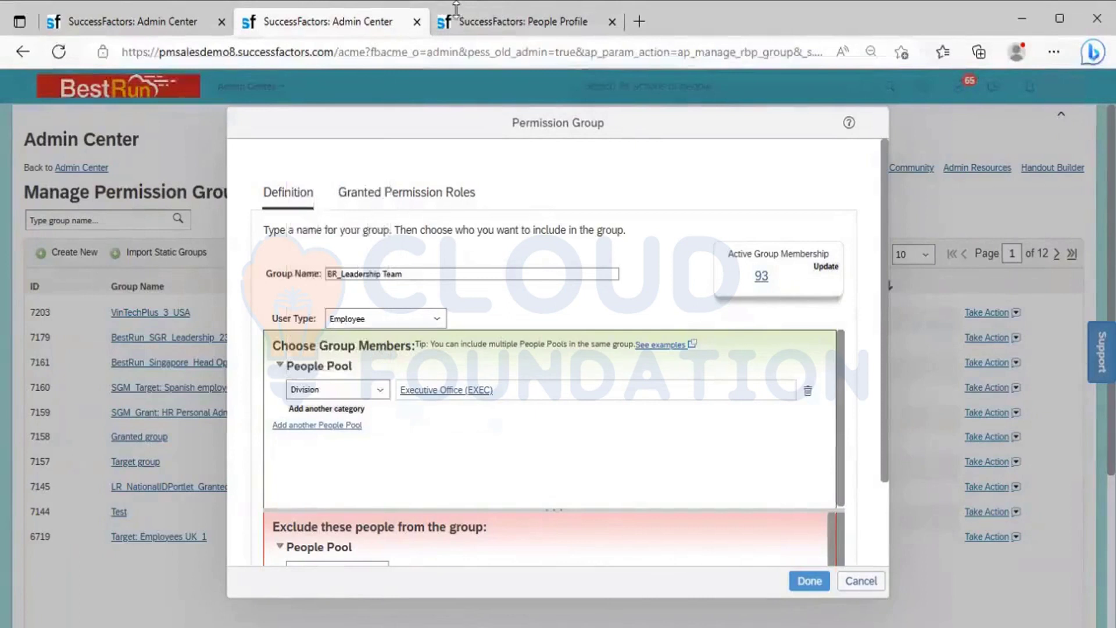
{"action": "left_click", "coordinate": [486, 23]}
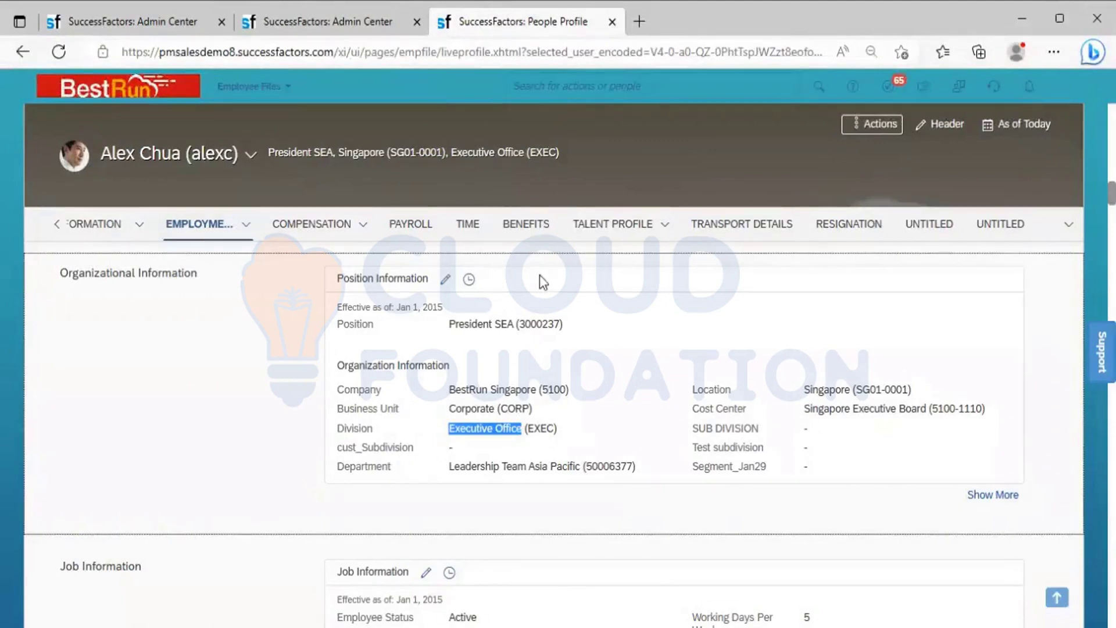
{"action": "left_click", "coordinate": [318, 17]}
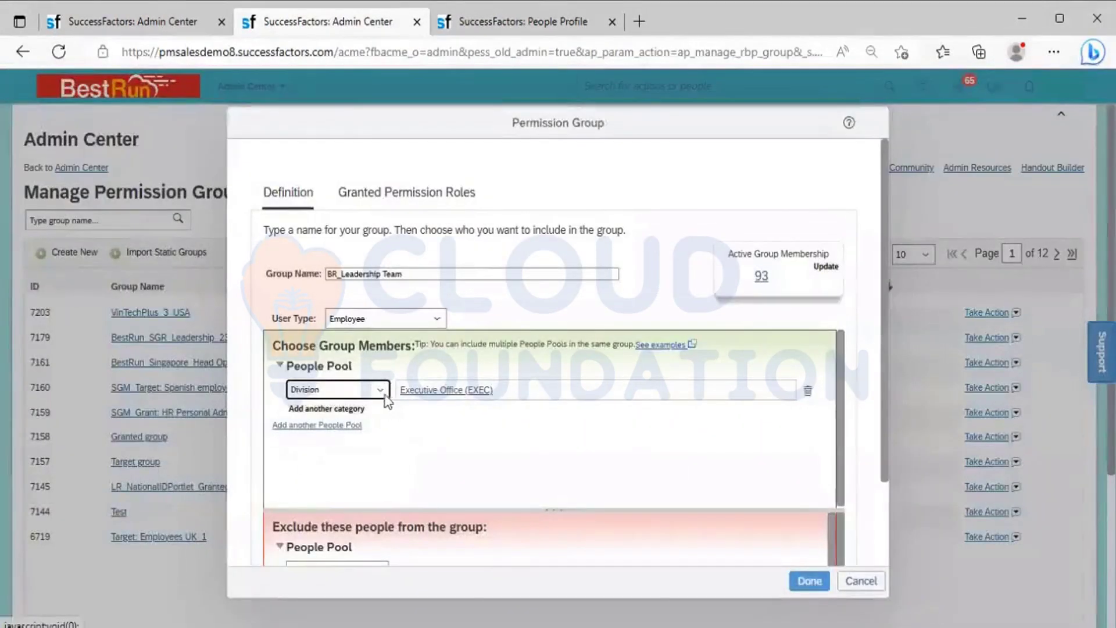
Add a second category to the first people pool of the permission group and set it to Department.
{"action": "left_click", "coordinate": [349, 409]}
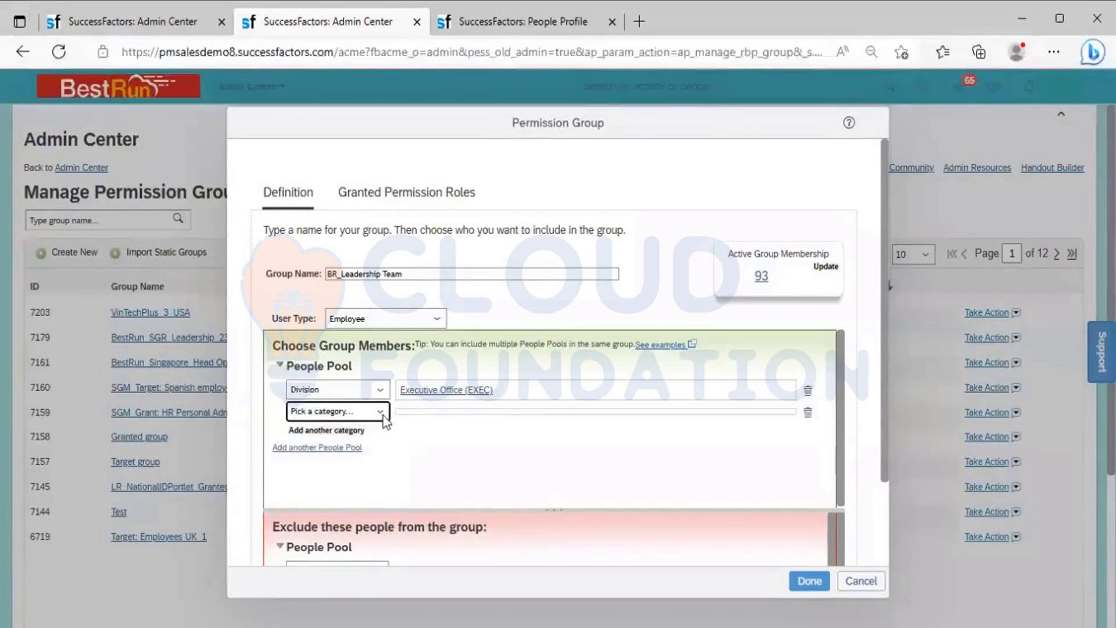
{"action": "left_click", "coordinate": [381, 413]}
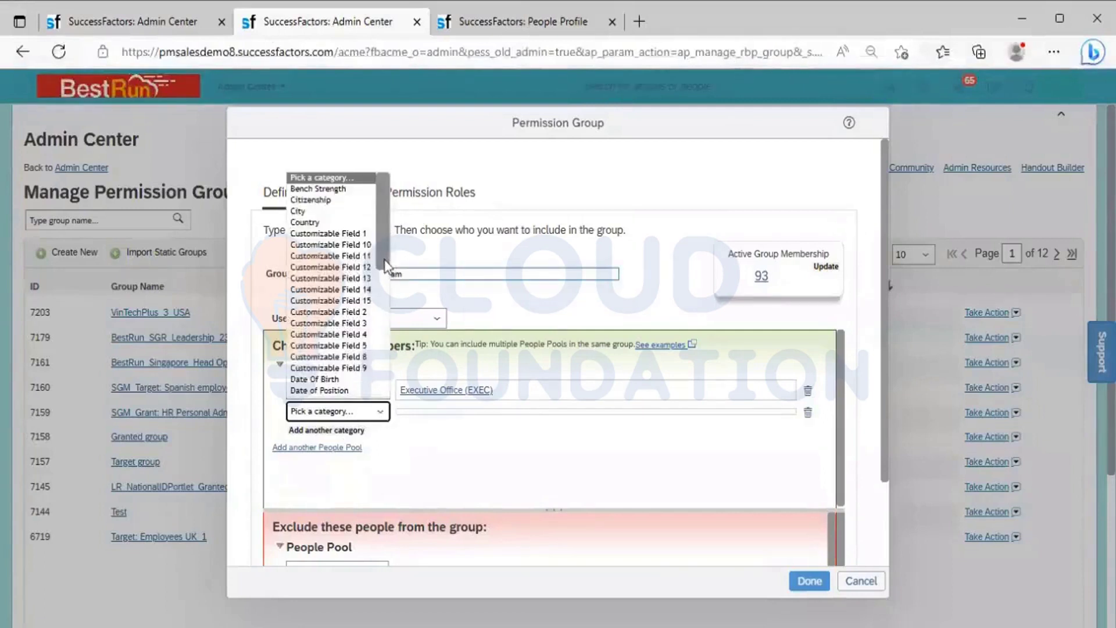
{"action": "left_click_drag", "start_coordinate": [384, 266], "coordinate": [383, 312]}
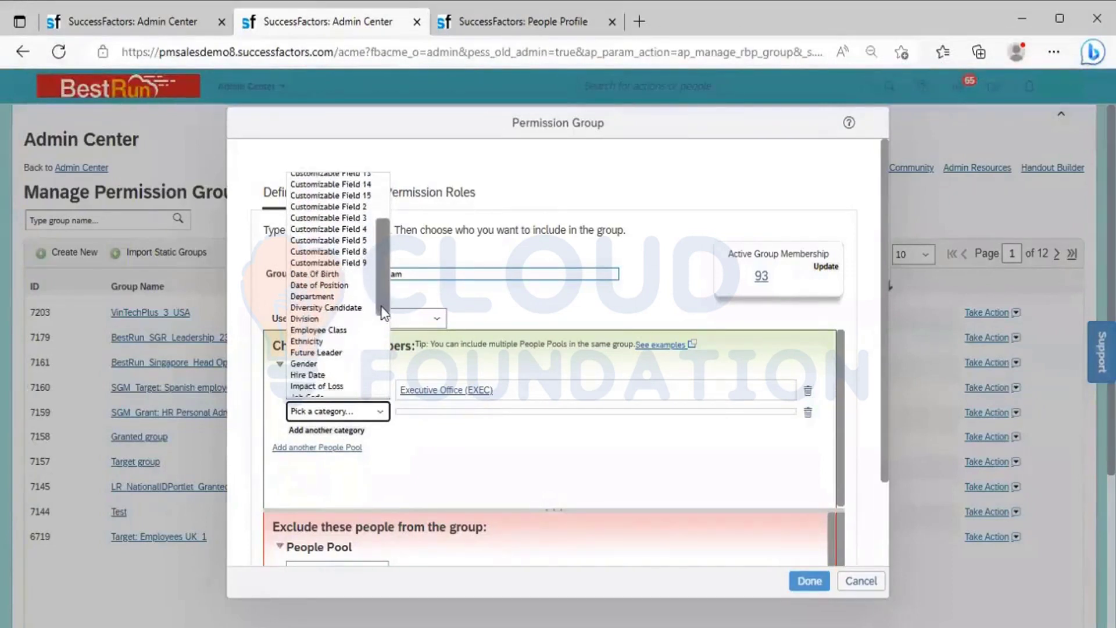
{"action": "left_click", "coordinate": [338, 298]}
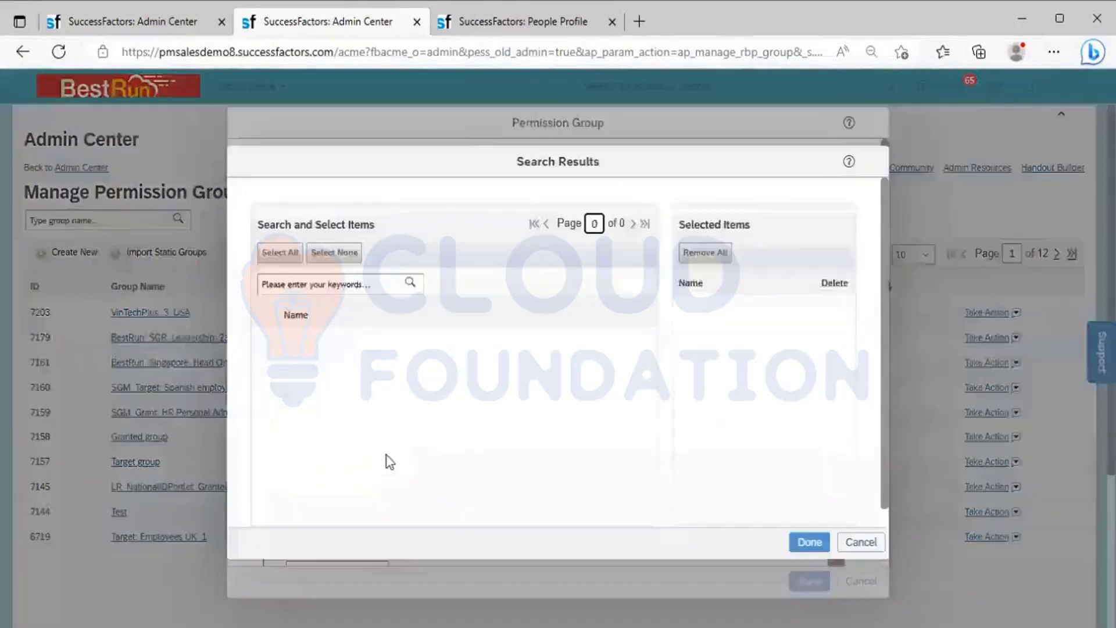
Search the departments for code 50006377 copied from the employee's profile and add Leadership Team Asia Pacific (50006377) to the people pool.
{"action": "left_click", "coordinate": [487, 15]}
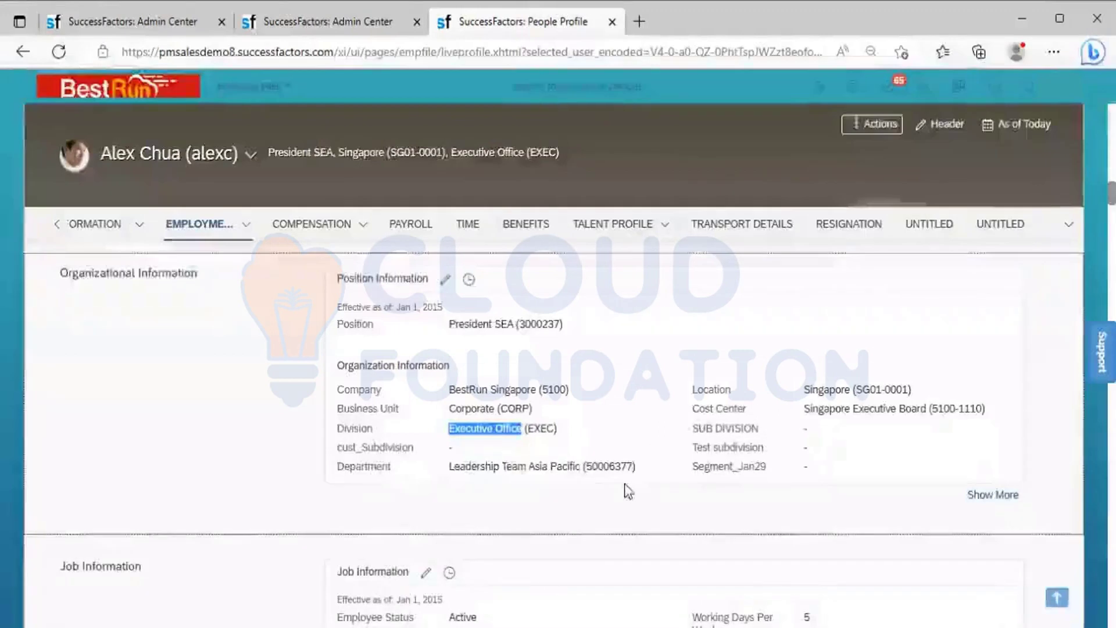
{"action": "left_click_drag", "start_coordinate": [633, 468], "coordinate": [589, 467]}
{"action": "key", "text": "ctrl+c"}
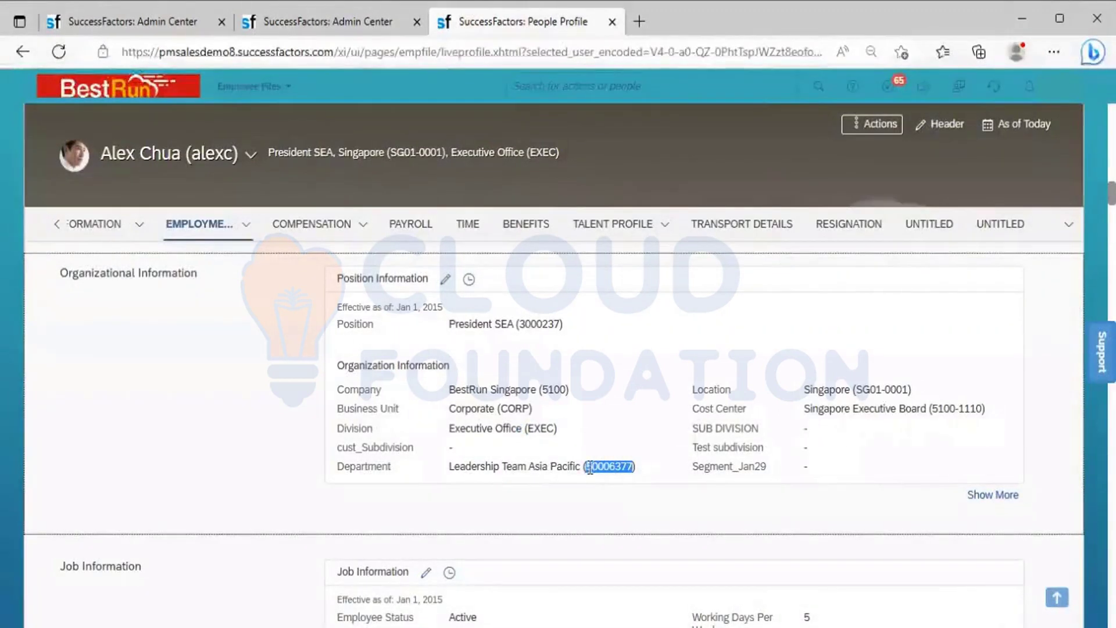
{"action": "left_click", "coordinate": [364, 19]}
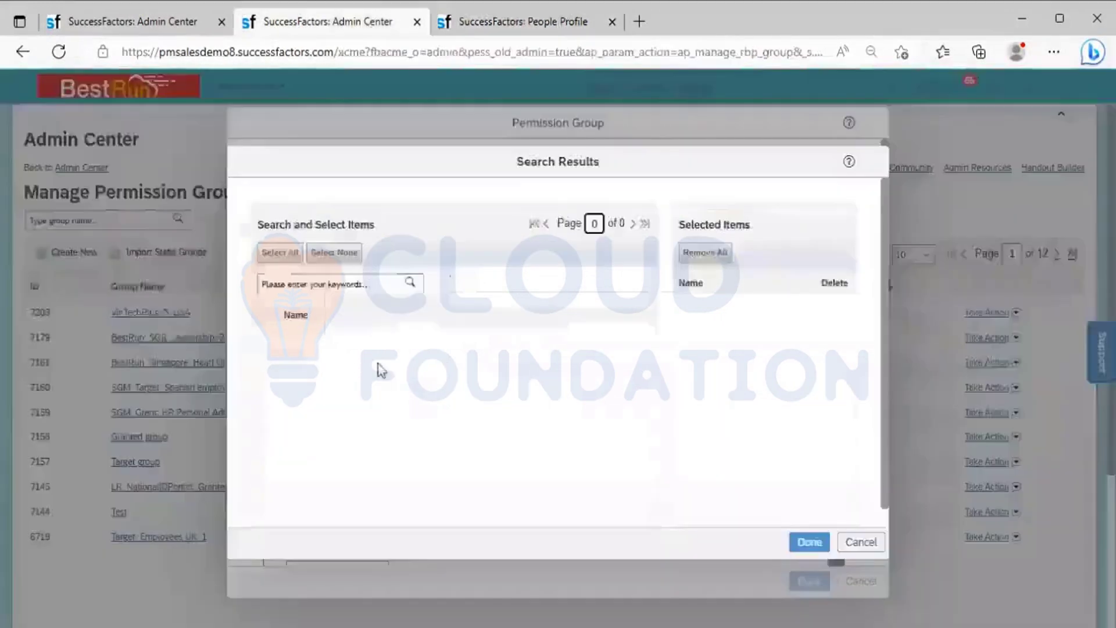
{"action": "left_click", "coordinate": [325, 285]}
{"action": "key", "text": "ctrl+v"}
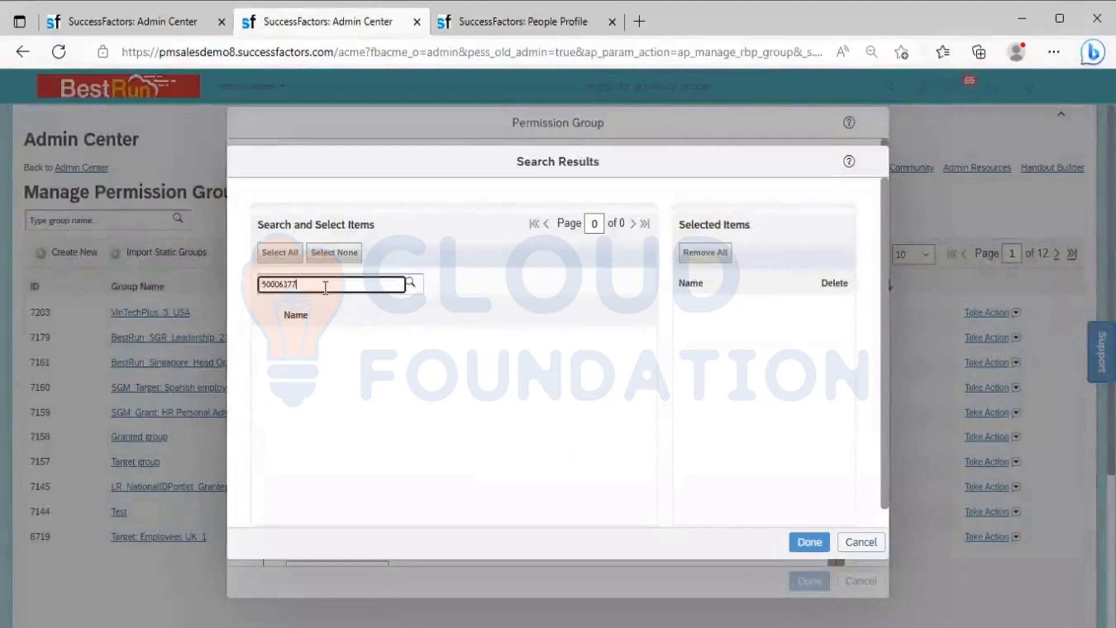
{"action": "left_click", "coordinate": [410, 283]}
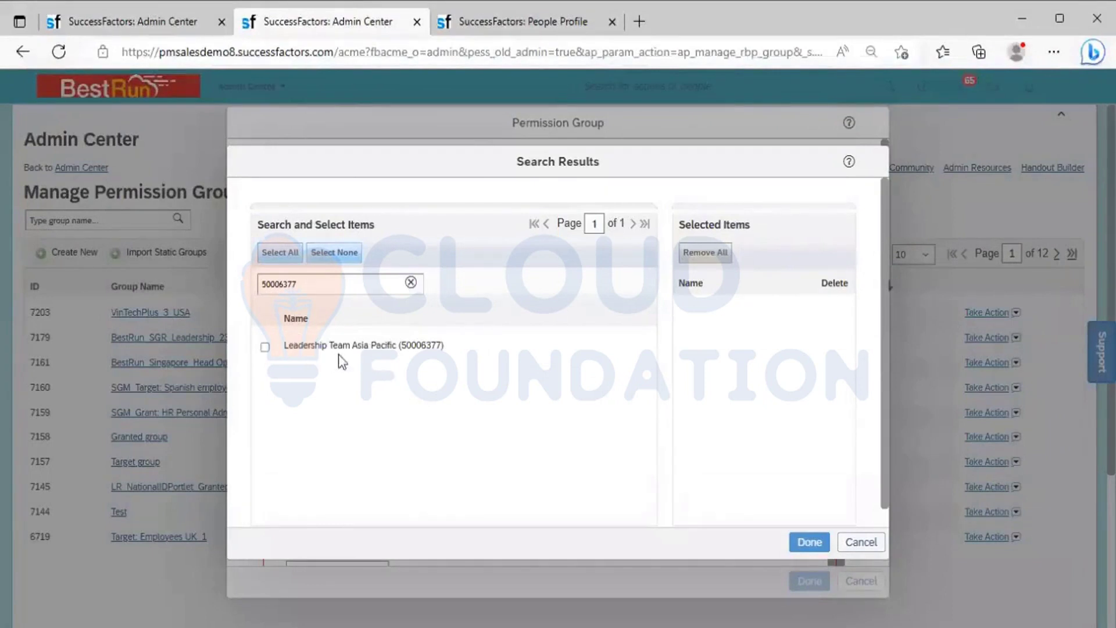
{"action": "left_click", "coordinate": [265, 347]}
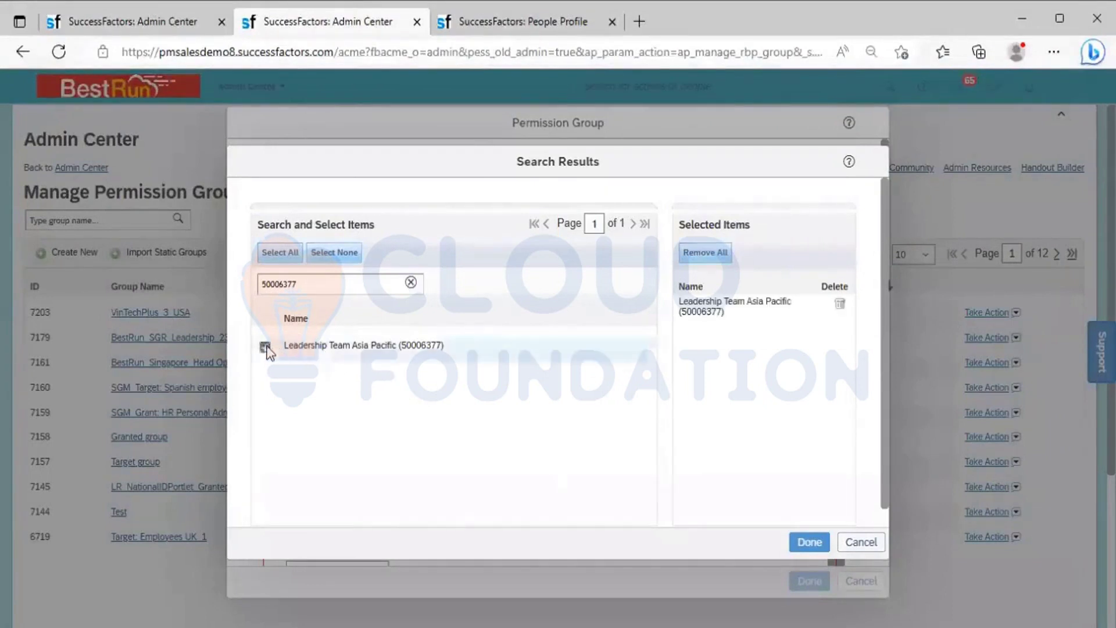
{"action": "left_click", "coordinate": [809, 542]}
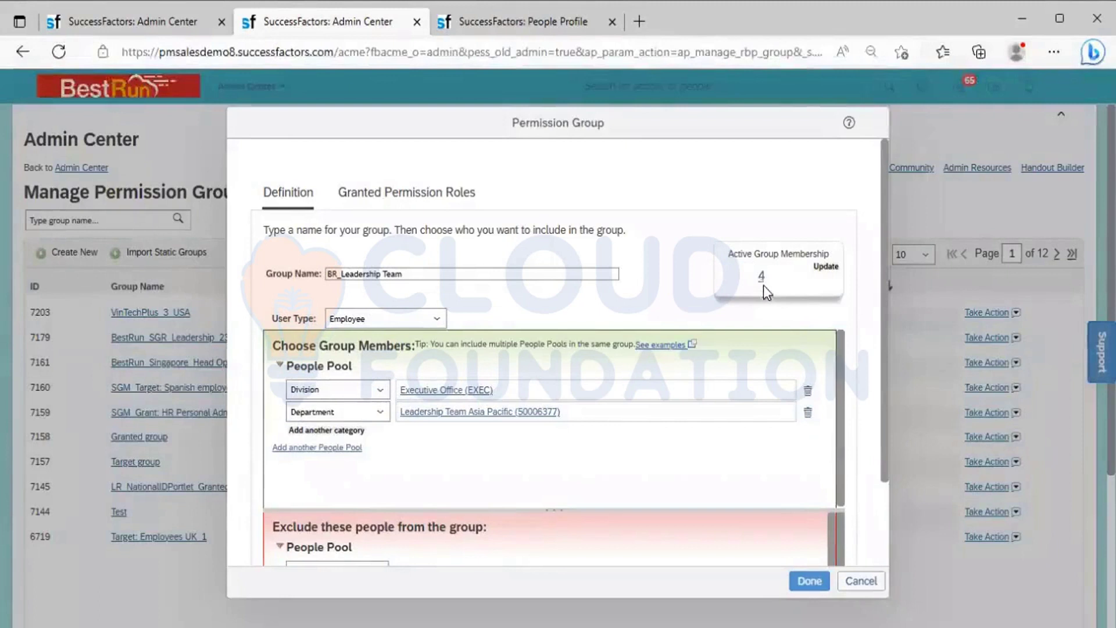
Check the member list of the active group membership and save the BR_Leadership Team permission group.
{"action": "left_click", "coordinate": [760, 277]}
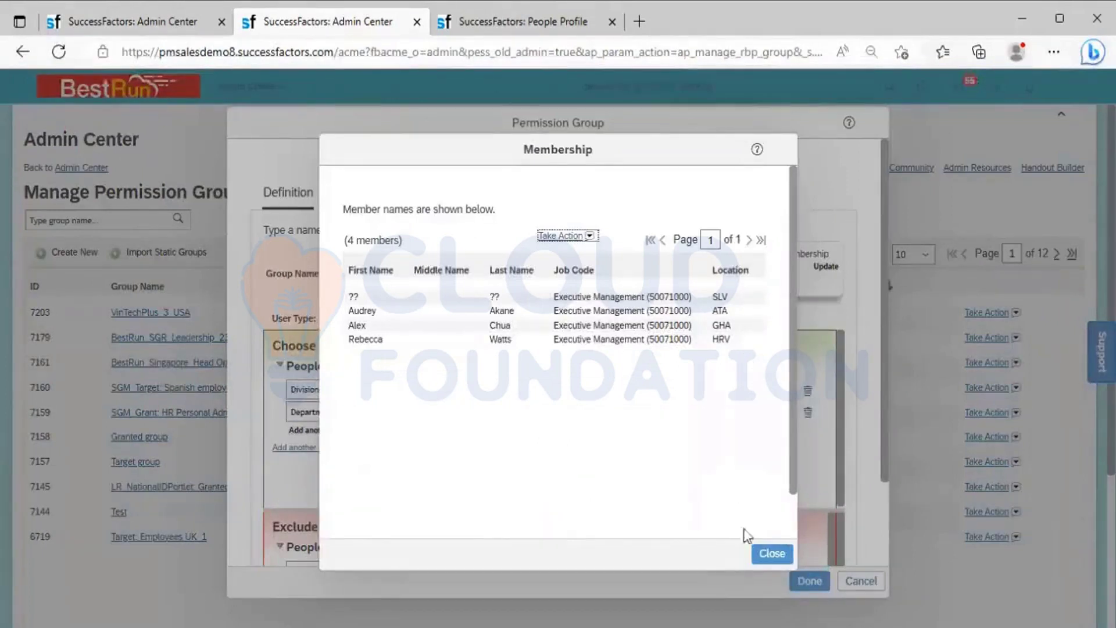
{"action": "left_click", "coordinate": [763, 555]}
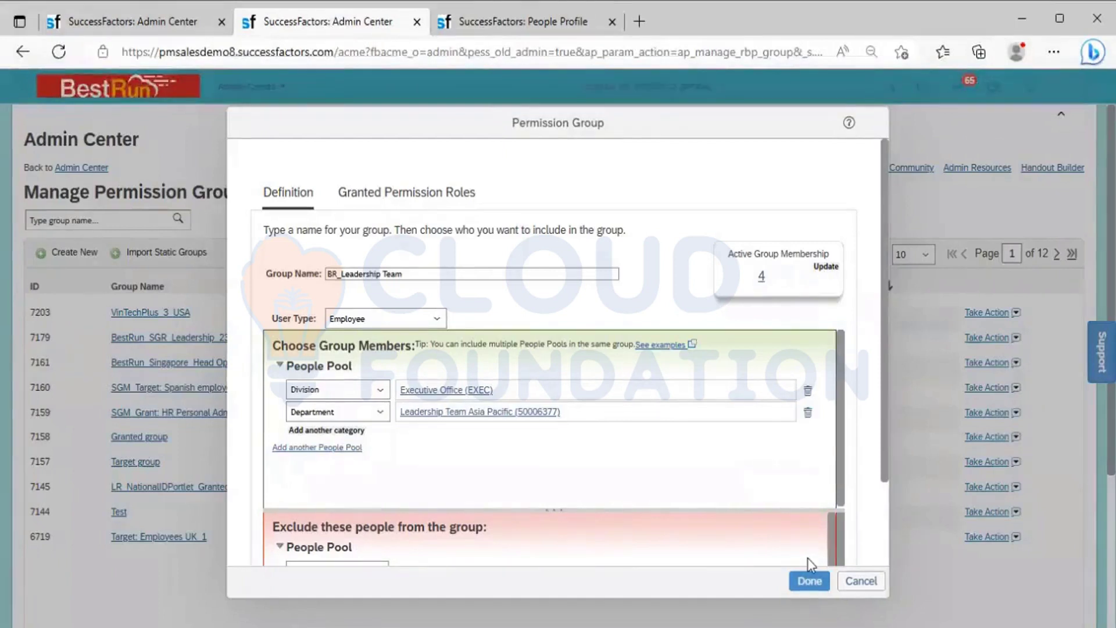
{"action": "left_click", "coordinate": [809, 577]}
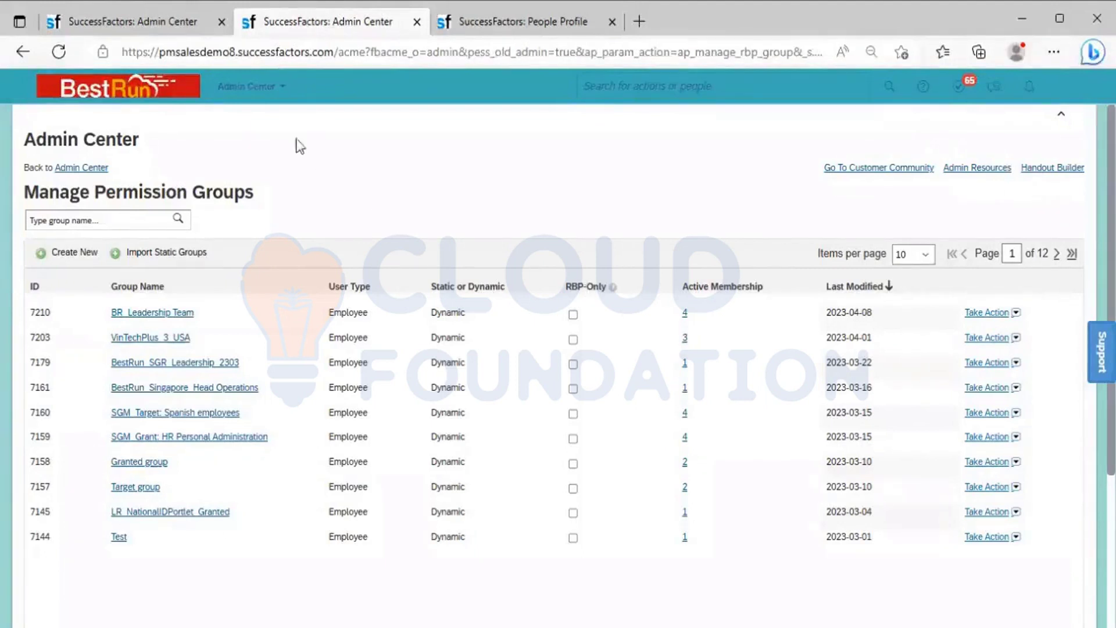
Return to the System Admin permission role's details, look through them up to the role name, and leave for the role list without saving.
{"action": "left_click", "coordinate": [120, 17]}
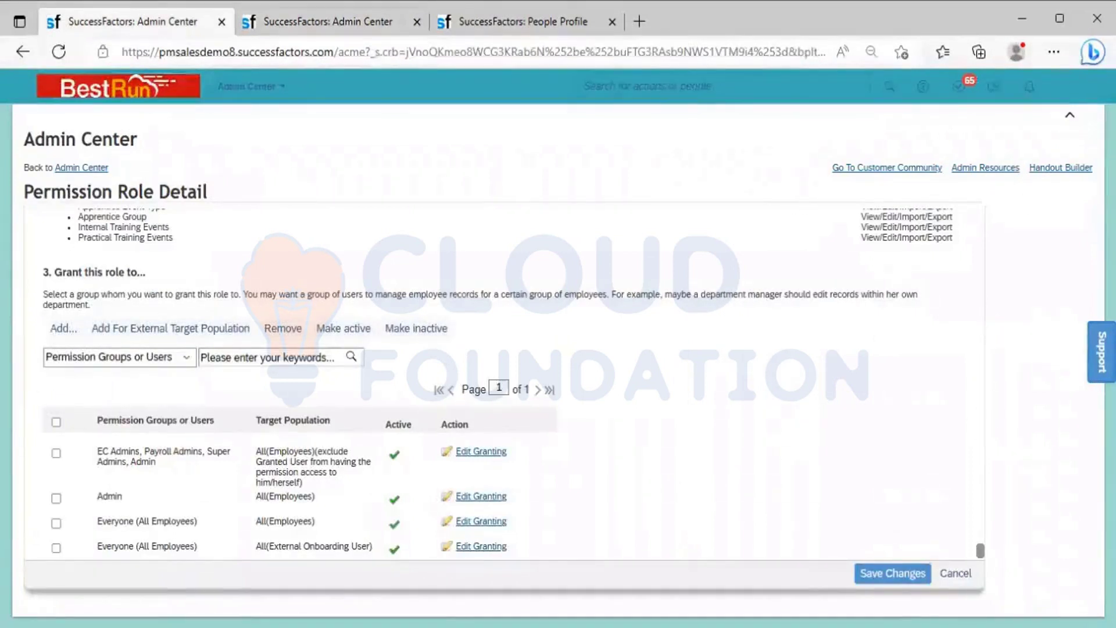
{"action": "key", "text": "ctrl+a"}
{"action": "double_click", "coordinate": [96, 238]}
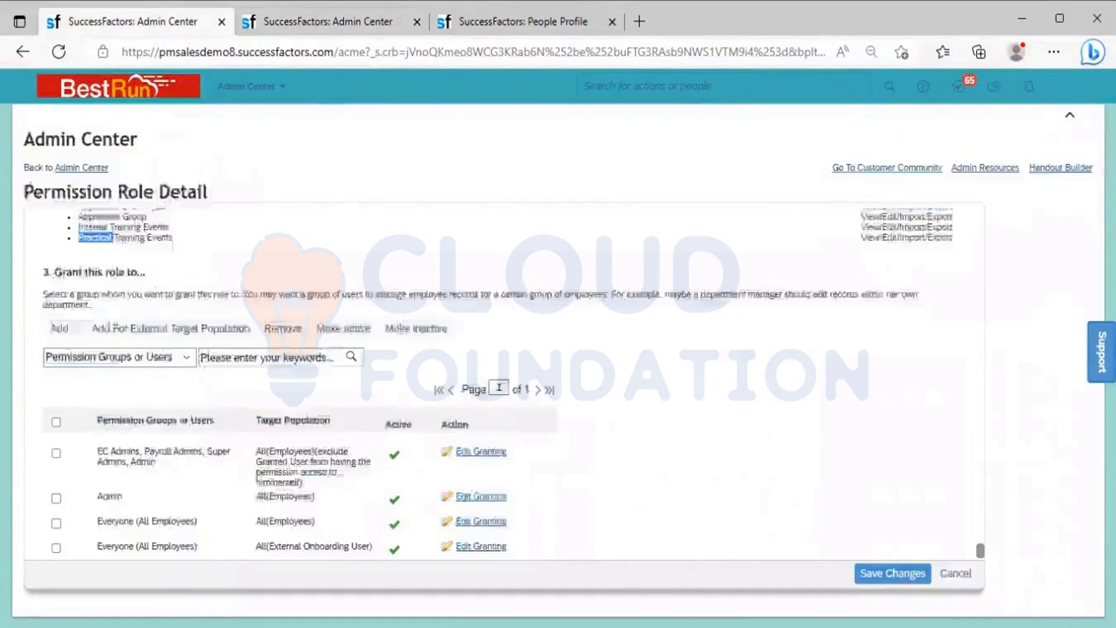
{"action": "left_click_drag", "start_coordinate": [114, 237], "coordinate": [174, 238]}
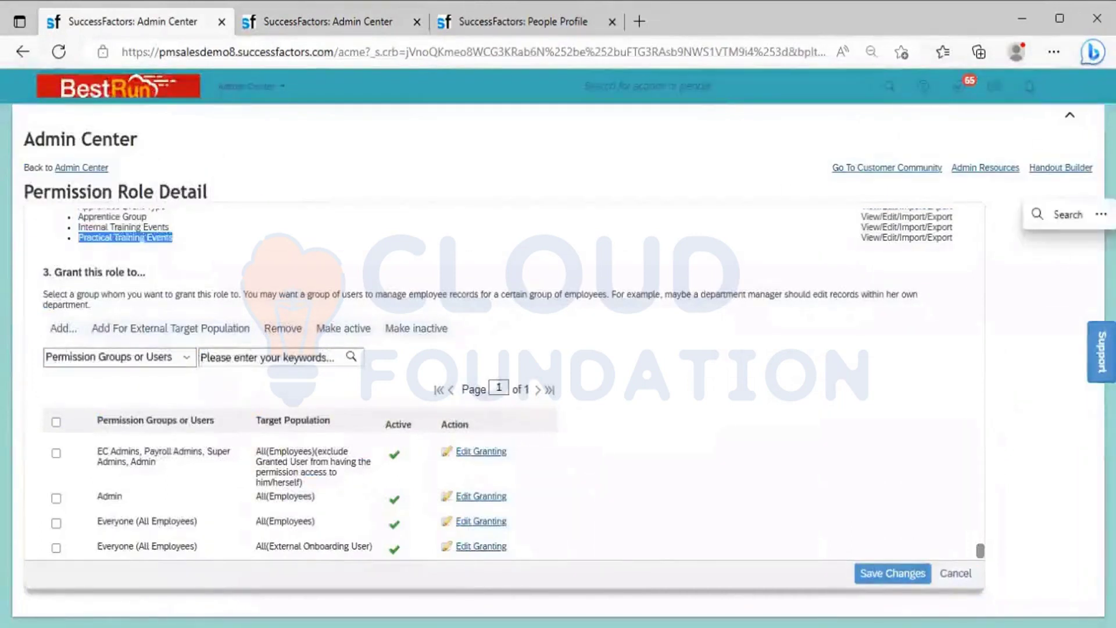
{"action": "left_click", "coordinate": [994, 419]}
{"action": "scroll", "coordinate": [981, 427], "scroll_direction": "up", "scroll_amount": 10}
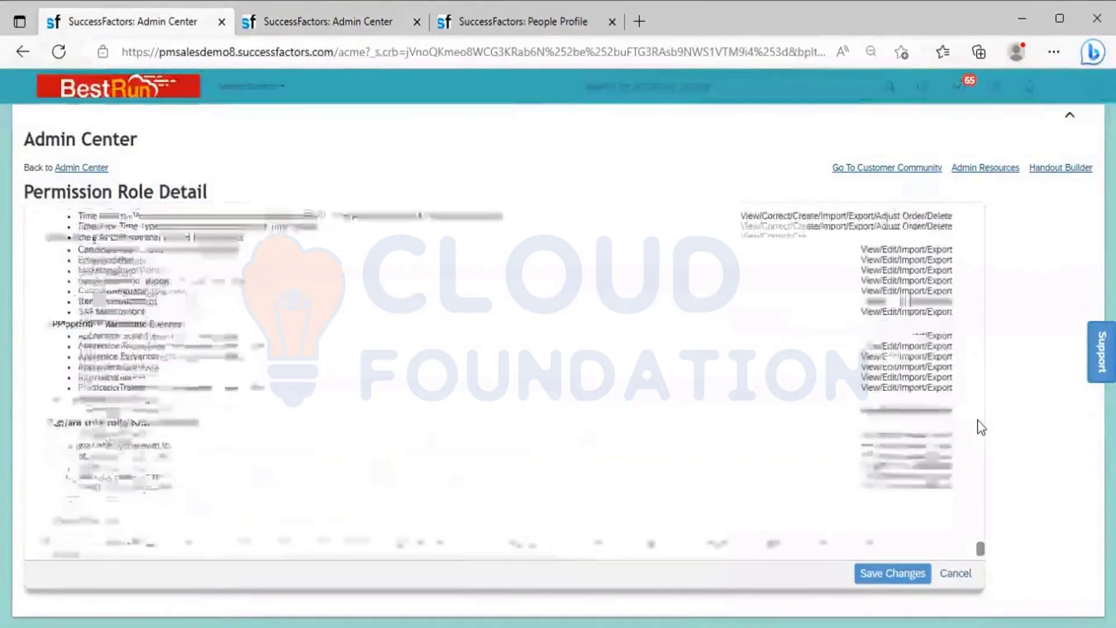
{"action": "scroll", "coordinate": [982, 543], "scroll_direction": "up", "scroll_amount": 10}
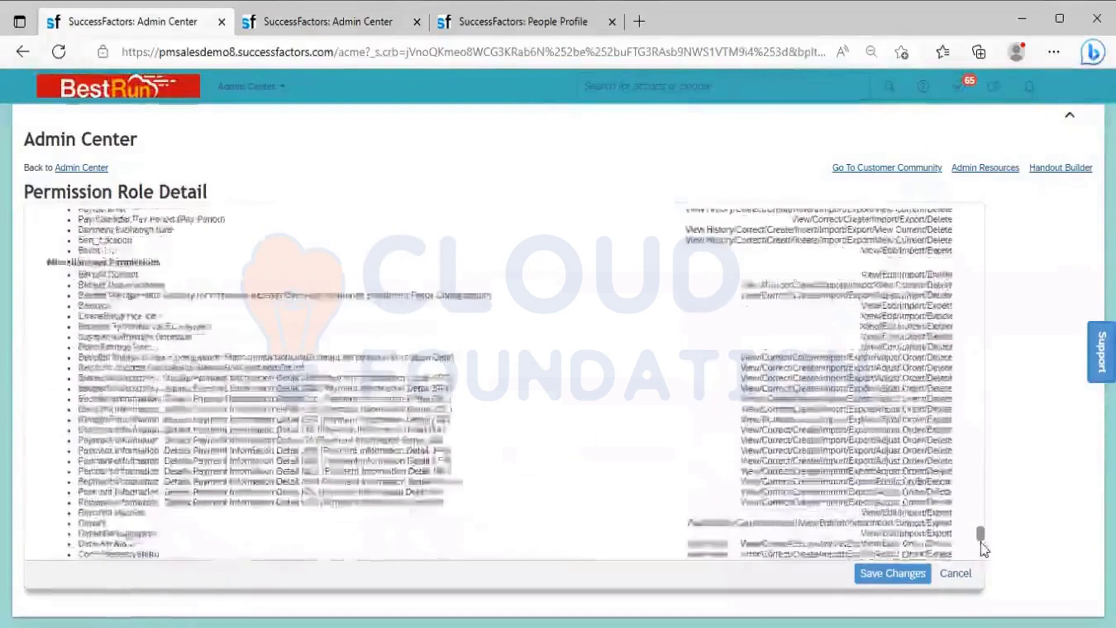
{"action": "scroll", "coordinate": [988, 351], "scroll_direction": "up", "scroll_amount": 15}
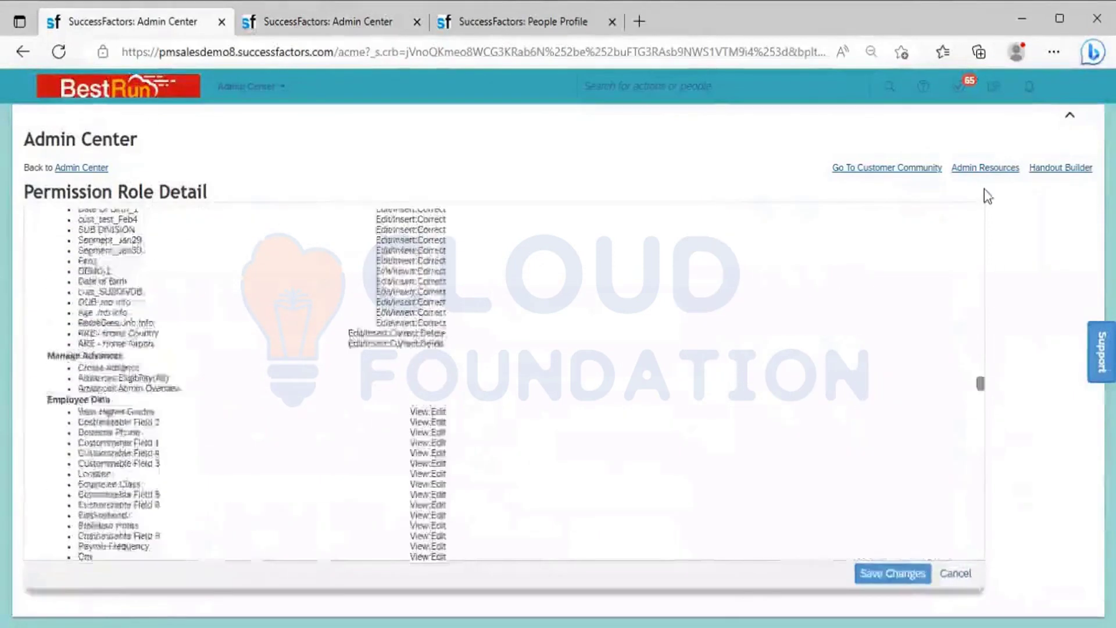
{"action": "scroll", "coordinate": [499, 383], "scroll_direction": "up", "scroll_amount": 10}
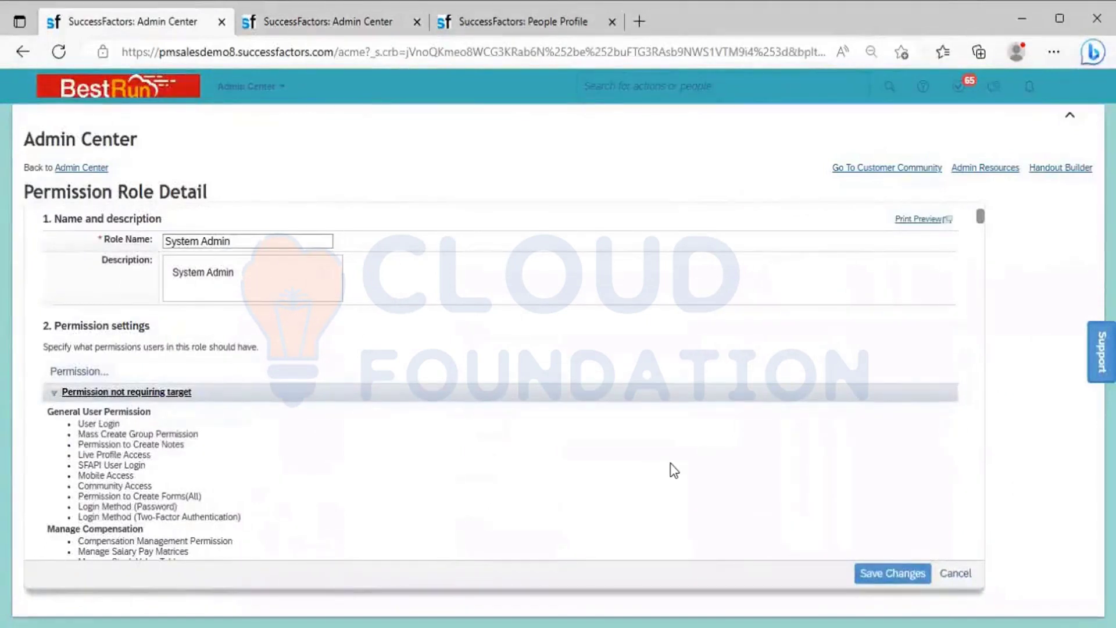
{"action": "left_click", "coordinate": [955, 572]}
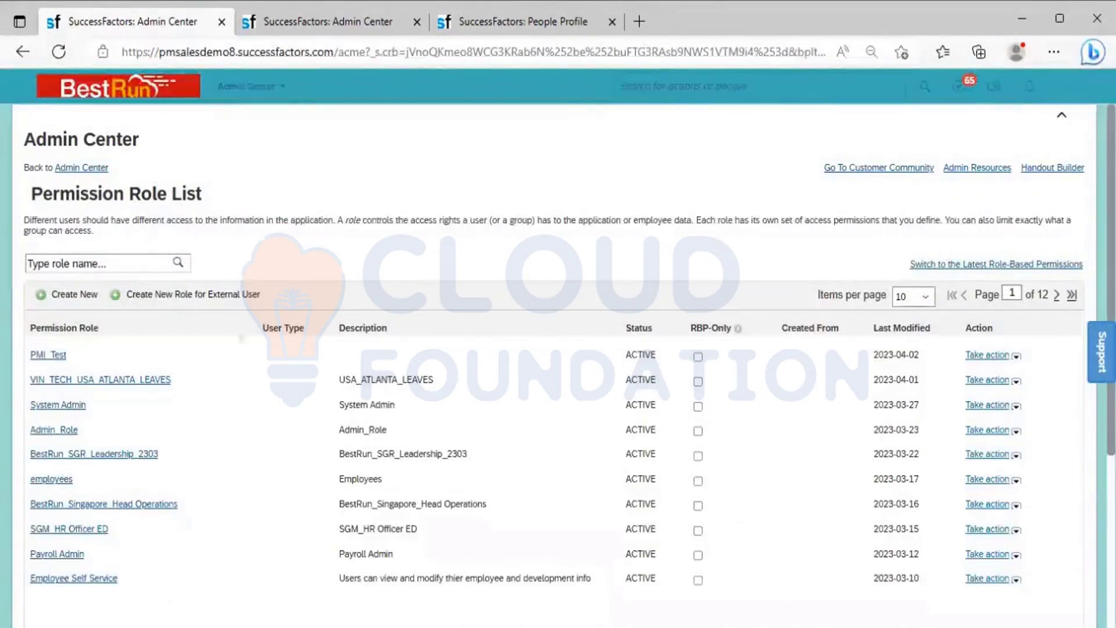
Create a new permission role with BR_Leadership Team as both its role name and its description.
{"action": "left_click", "coordinate": [72, 297]}
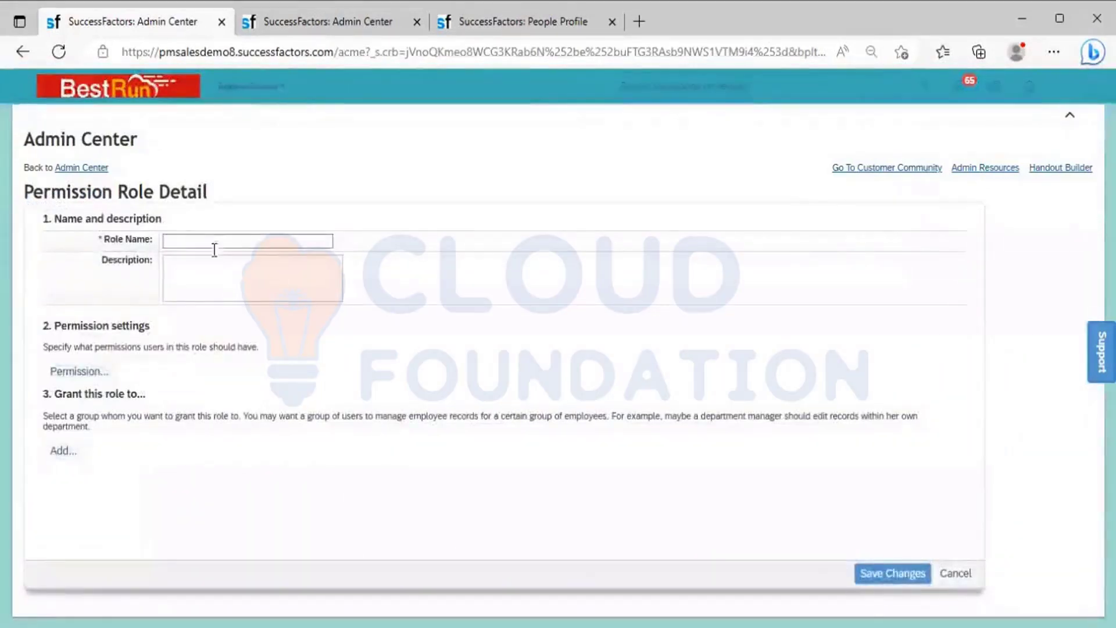
{"action": "left_click", "coordinate": [208, 245]}
{"action": "type", "text": "BR_Leadership"}
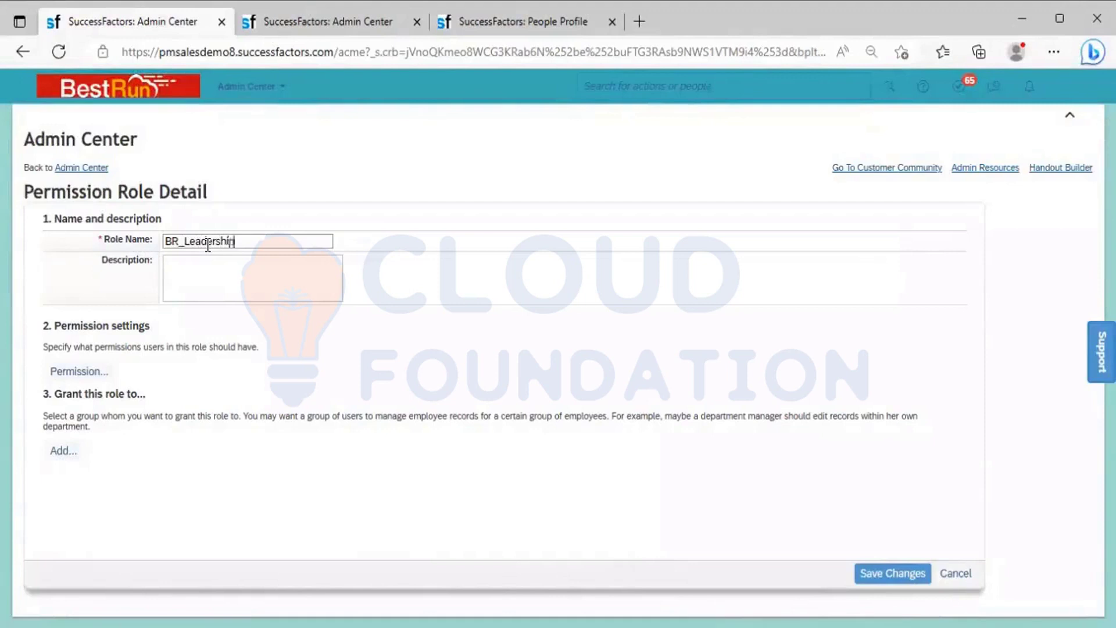
{"action": "type", "text": " Team"}
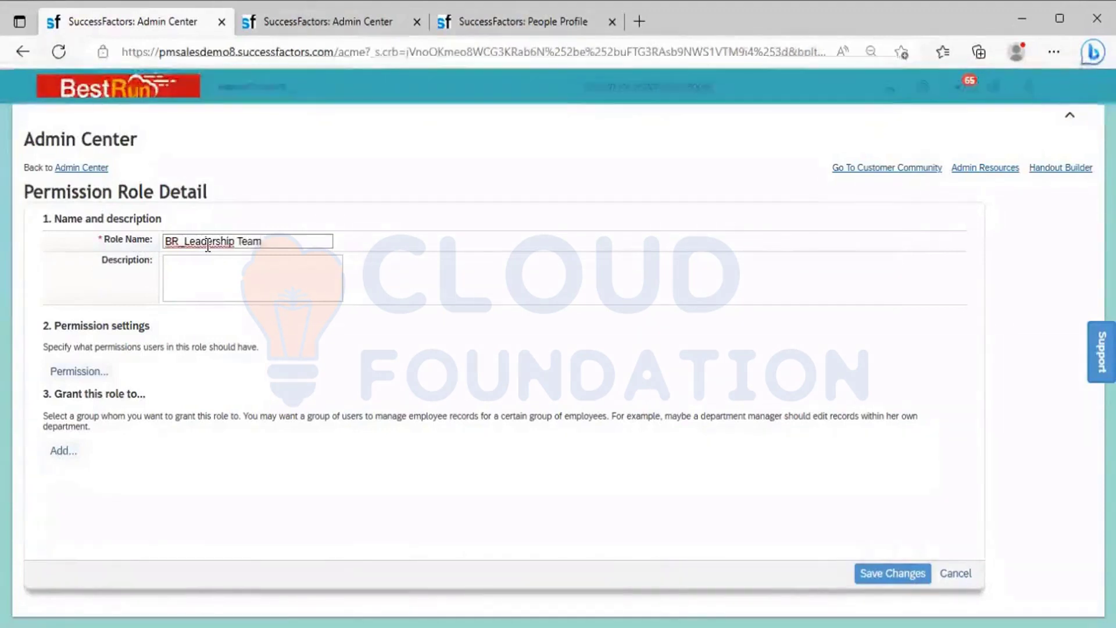
{"action": "key", "text": "ctrl+a"}
{"action": "key", "text": "ctrl+c"}
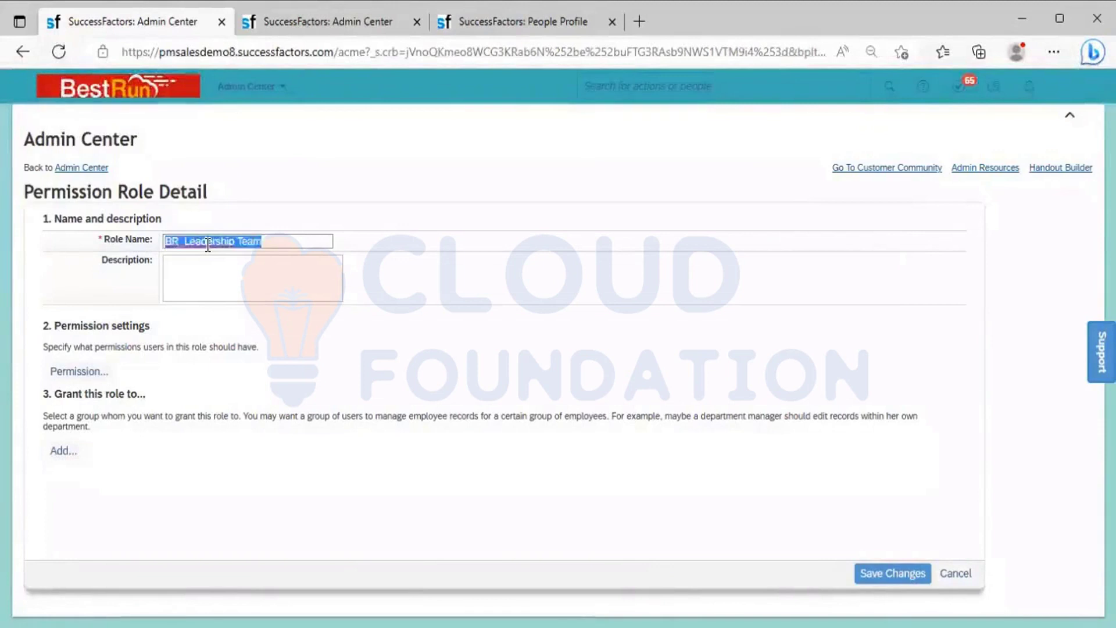
{"action": "left_click", "coordinate": [211, 262]}
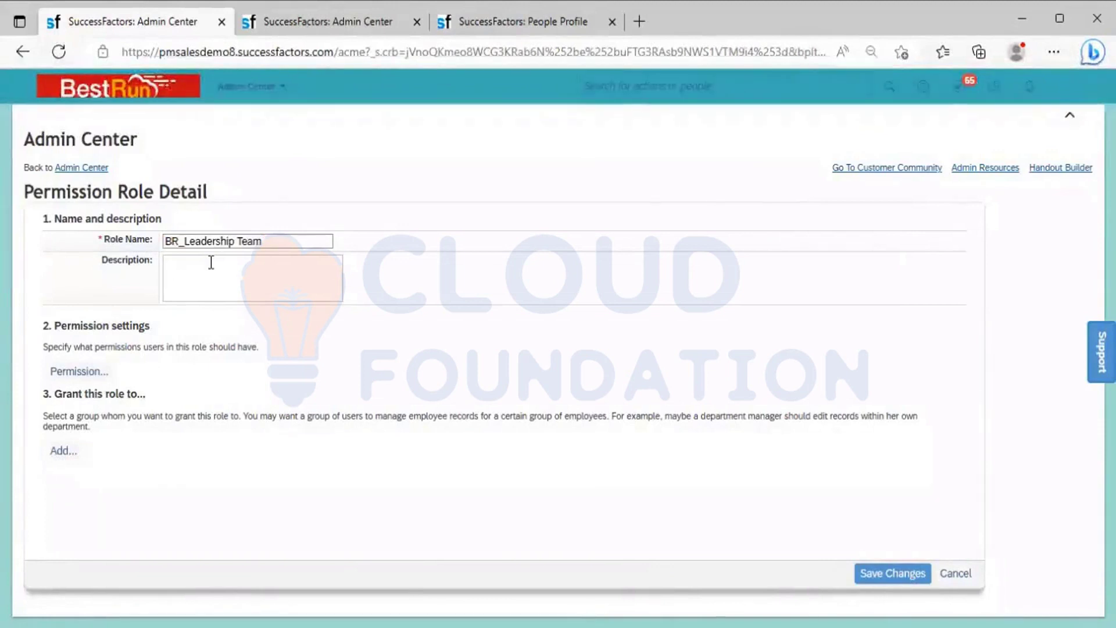
{"action": "key", "text": "ctrl+v"}
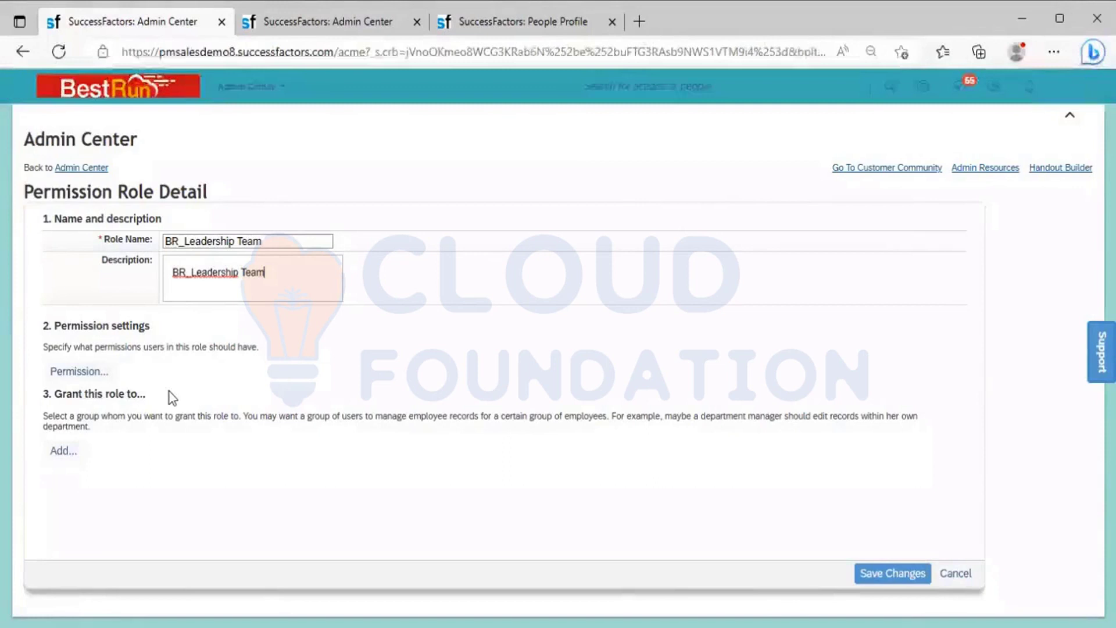
Grant View Current on all Personal Information fields under Employee Central Effective Dated Entities in the new role's permission settings.
{"action": "left_click", "coordinate": [87, 377]}
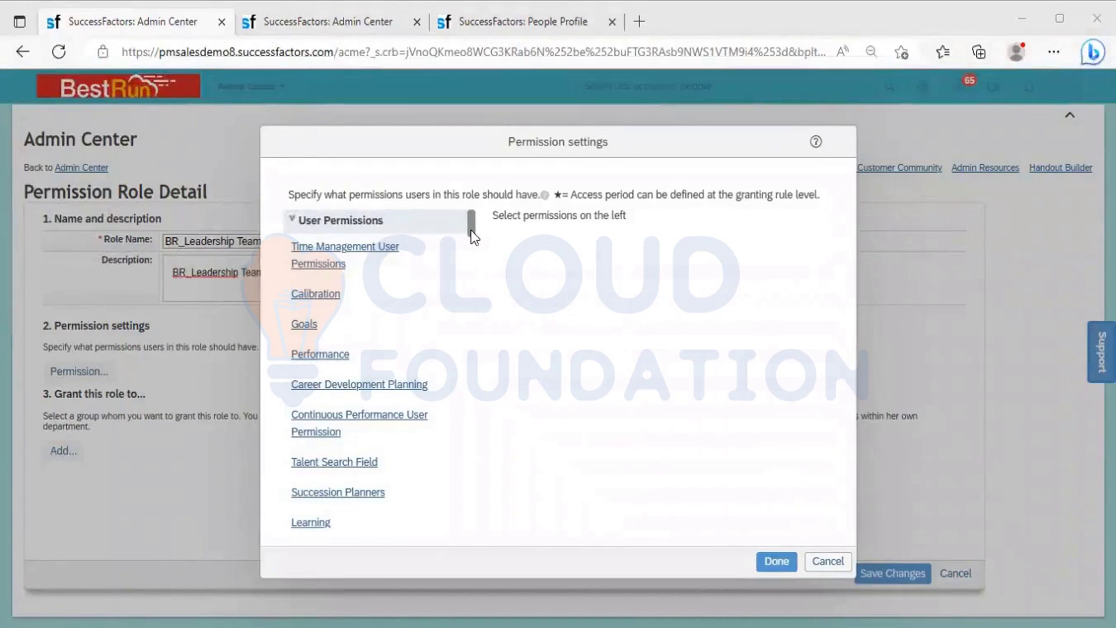
{"action": "left_click_drag", "start_coordinate": [472, 235], "coordinate": [469, 249]}
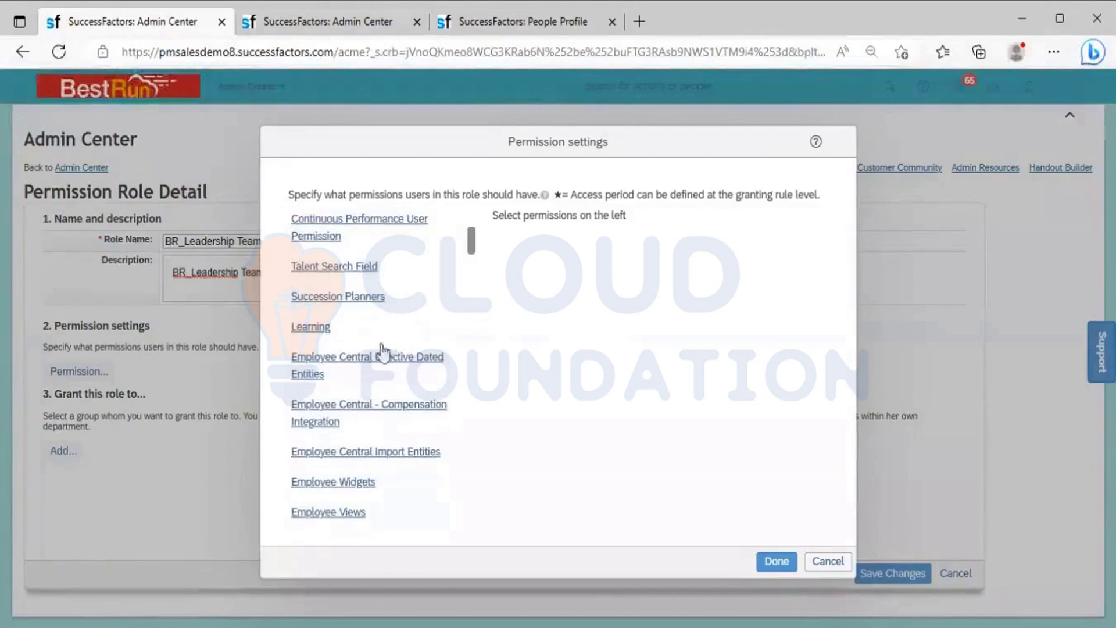
{"action": "left_click", "coordinate": [372, 365]}
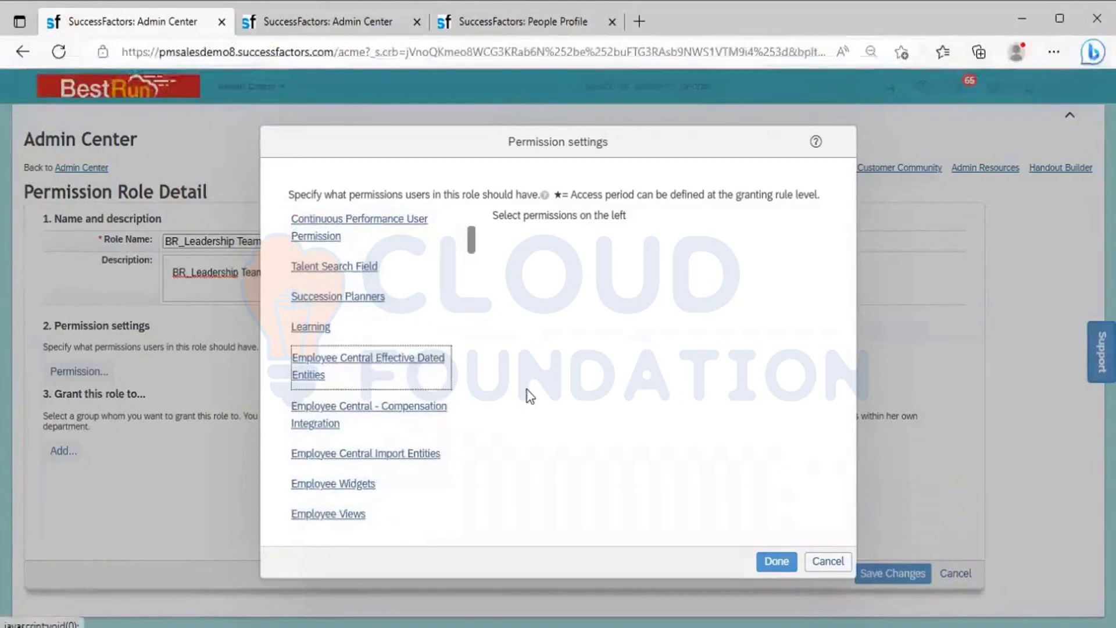
{"action": "left_click", "coordinate": [630, 254]}
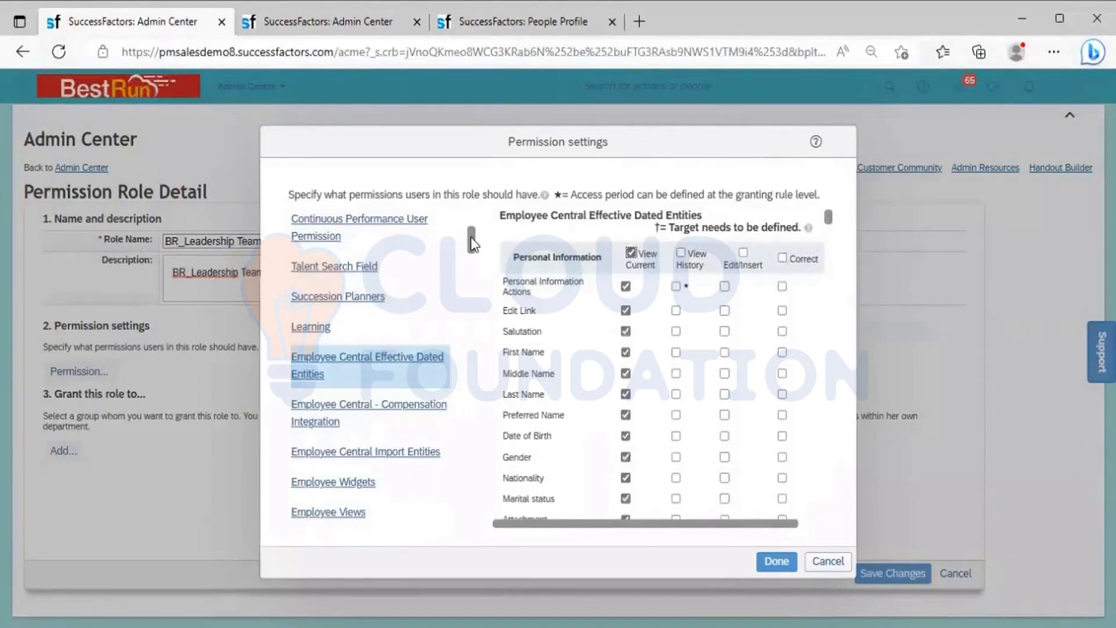
Grant View on all Employee Profile fields under Employee Data, look at the Employee Views permissions, and accept the permission settings.
{"action": "left_click_drag", "start_coordinate": [471, 243], "coordinate": [473, 267]}
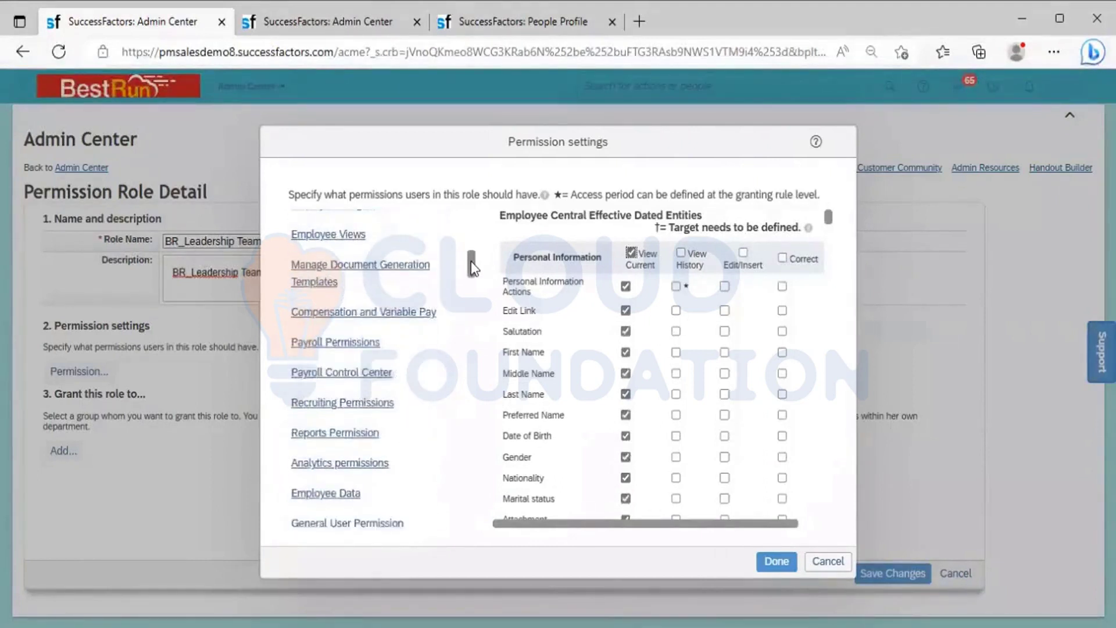
{"action": "left_click", "coordinate": [336, 498]}
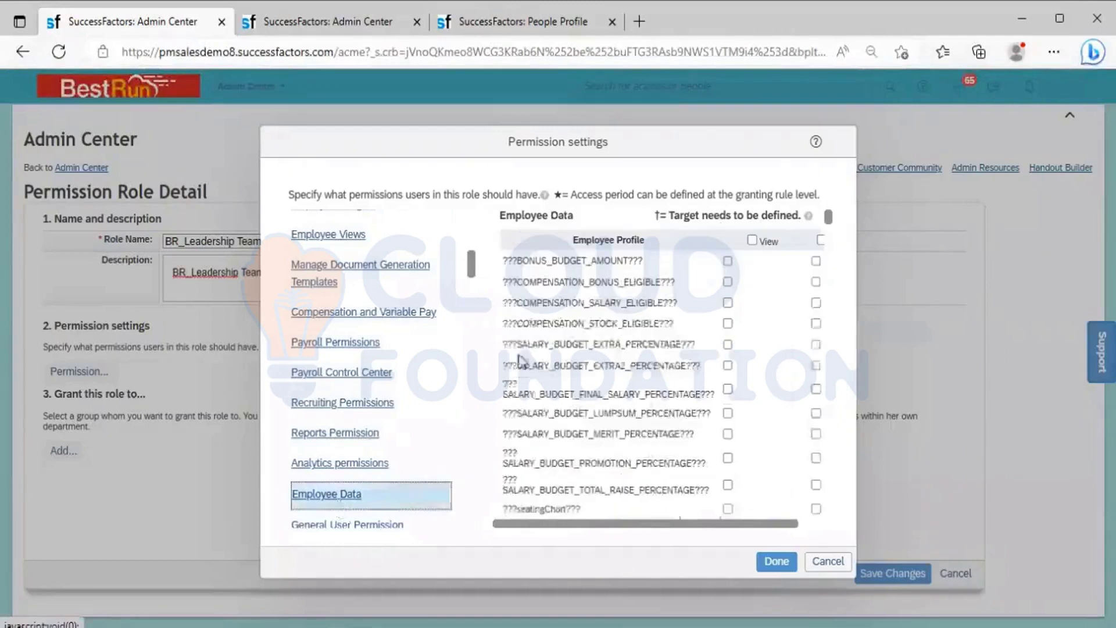
{"action": "left_click", "coordinate": [752, 241]}
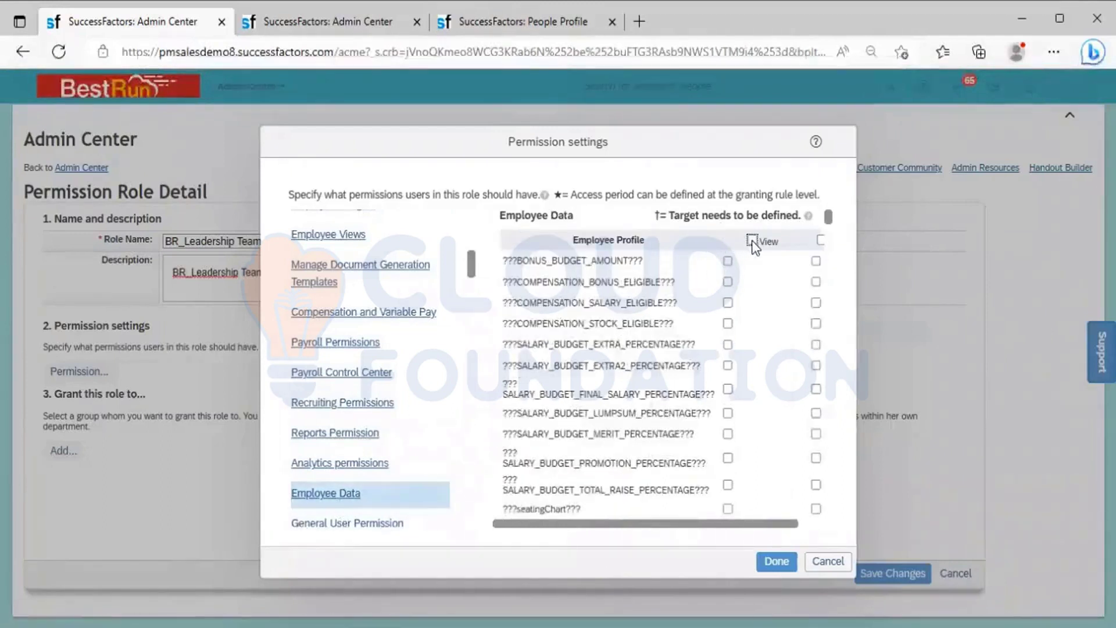
{"action": "left_click", "coordinate": [752, 240]}
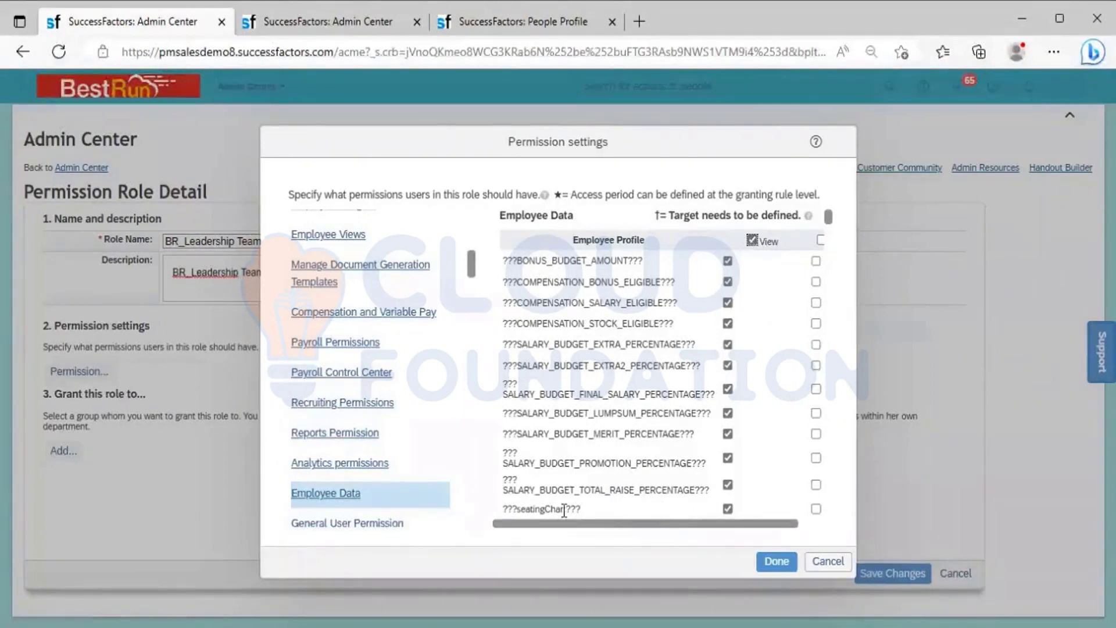
{"action": "left_click", "coordinate": [338, 244]}
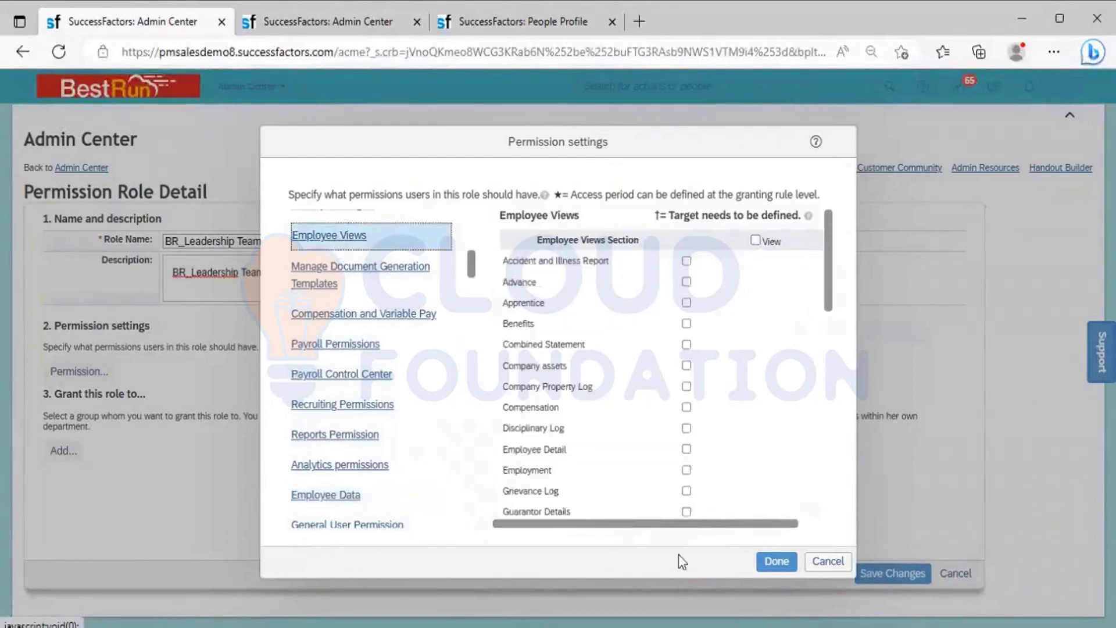
{"action": "left_click", "coordinate": [759, 561]}
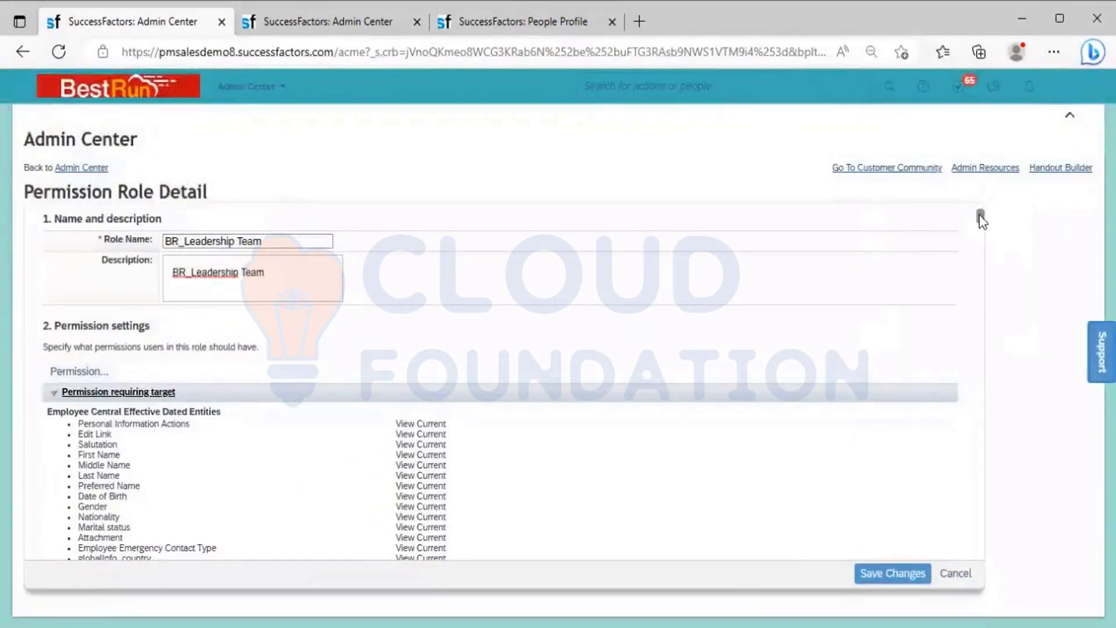
Review the role's assigned permissions down to the grant section and add a grant with Permission Group as the grantee type.
{"action": "left_click_drag", "start_coordinate": [981, 219], "coordinate": [971, 283]}
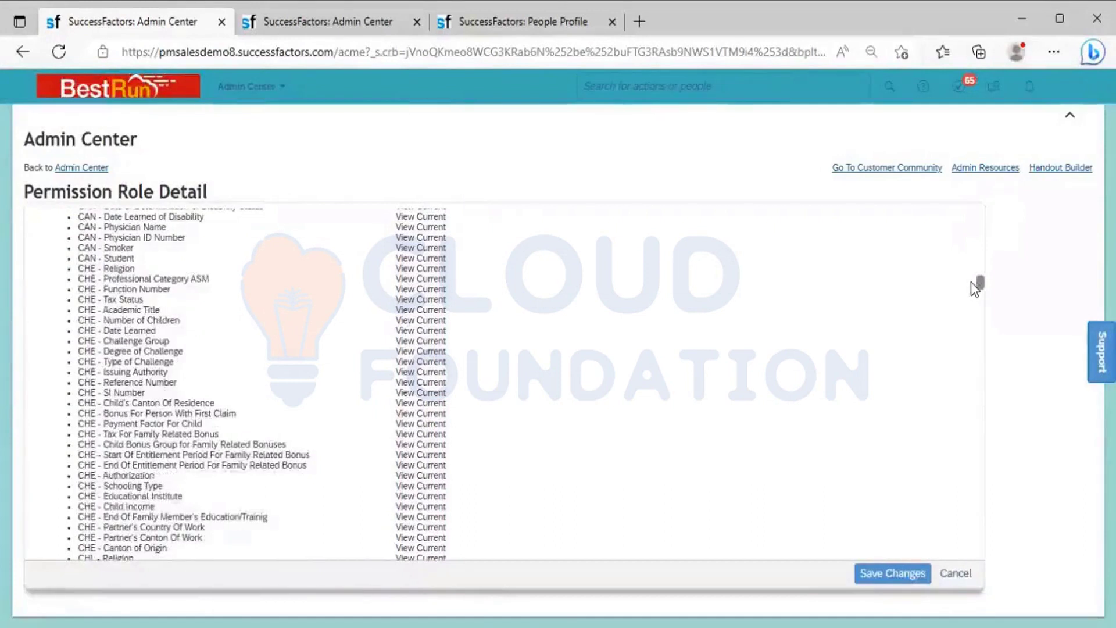
{"action": "left_click_drag", "start_coordinate": [971, 281], "coordinate": [938, 558]}
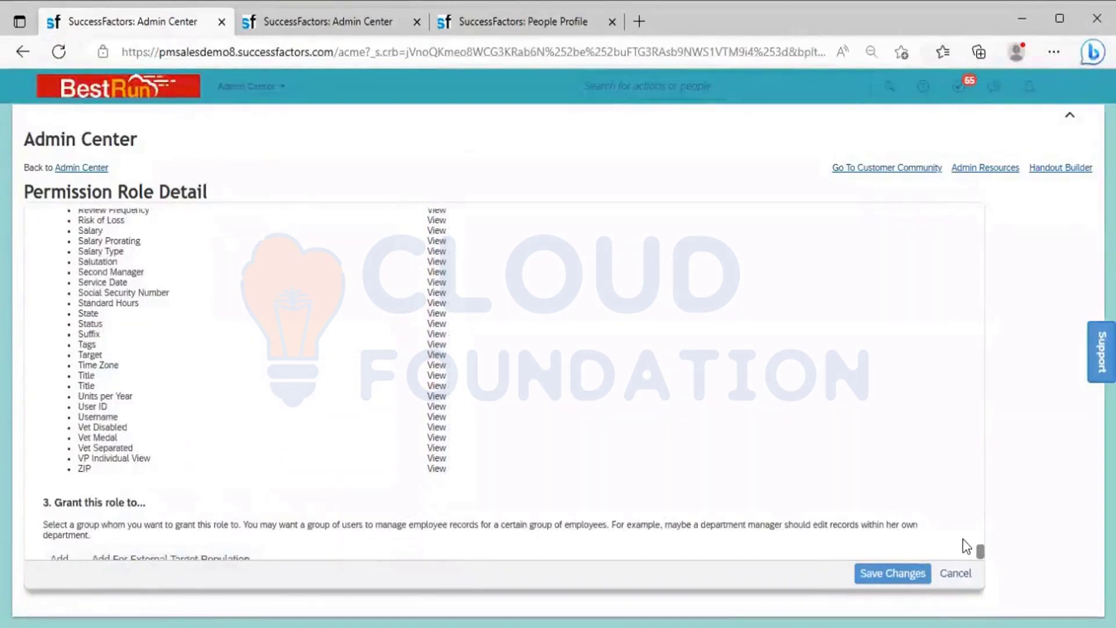
{"action": "left_click_drag", "start_coordinate": [979, 550], "coordinate": [978, 559]}
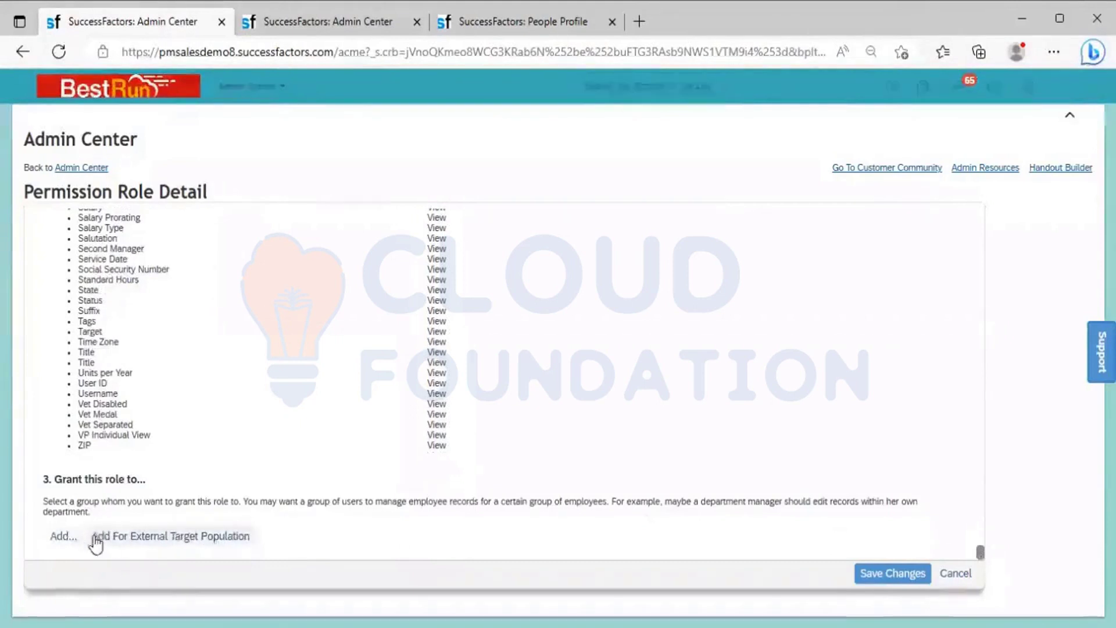
{"action": "left_click", "coordinate": [64, 535]}
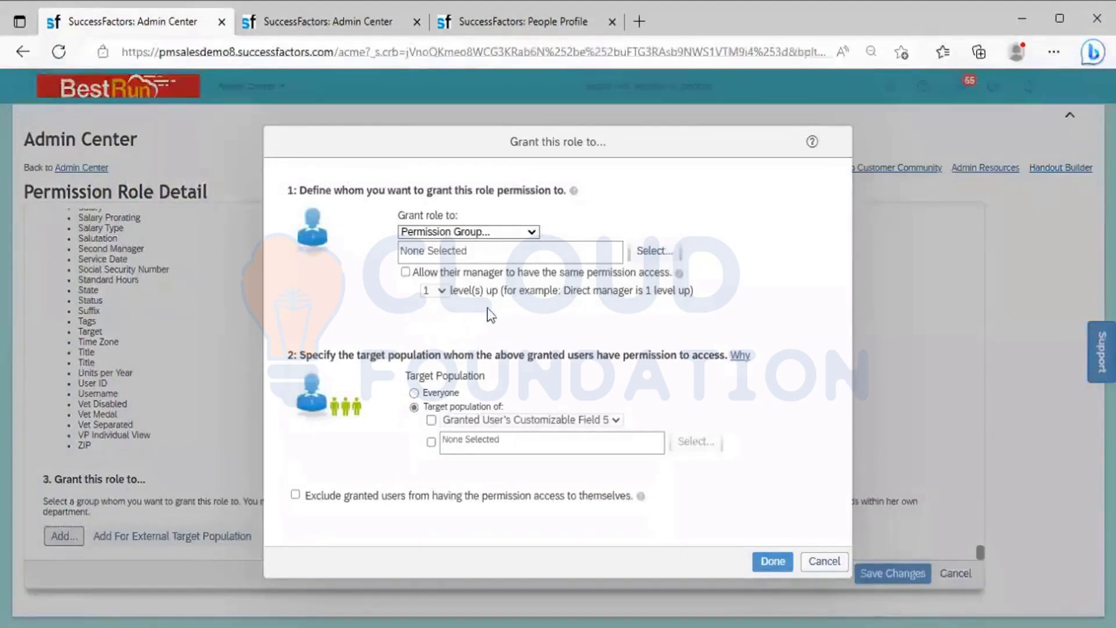
{"action": "left_click", "coordinate": [531, 232]}
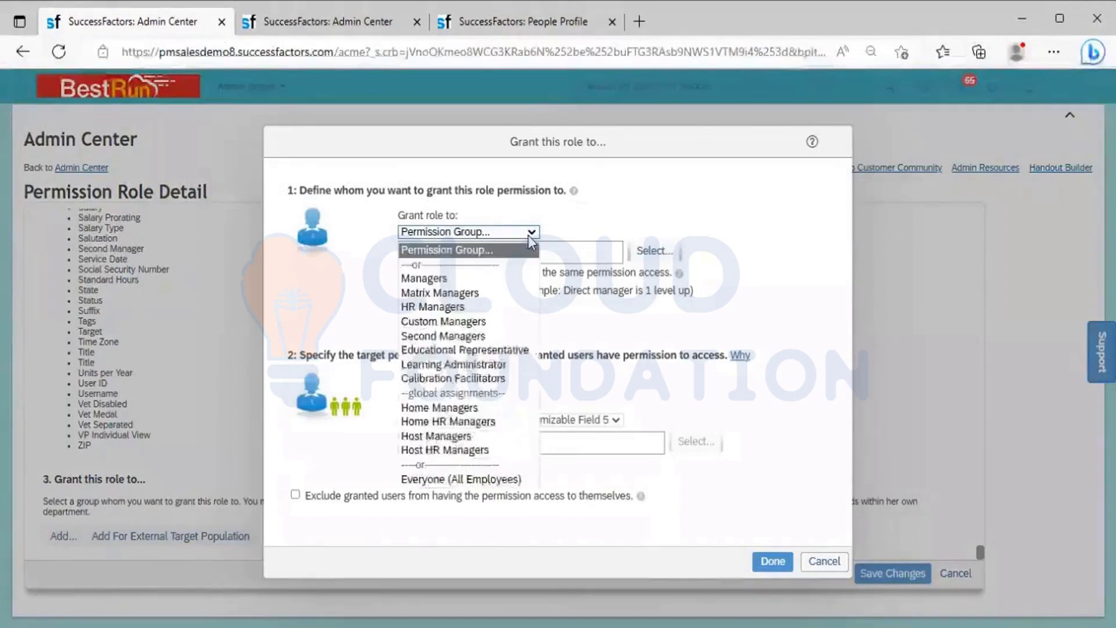
{"action": "left_click", "coordinate": [523, 249]}
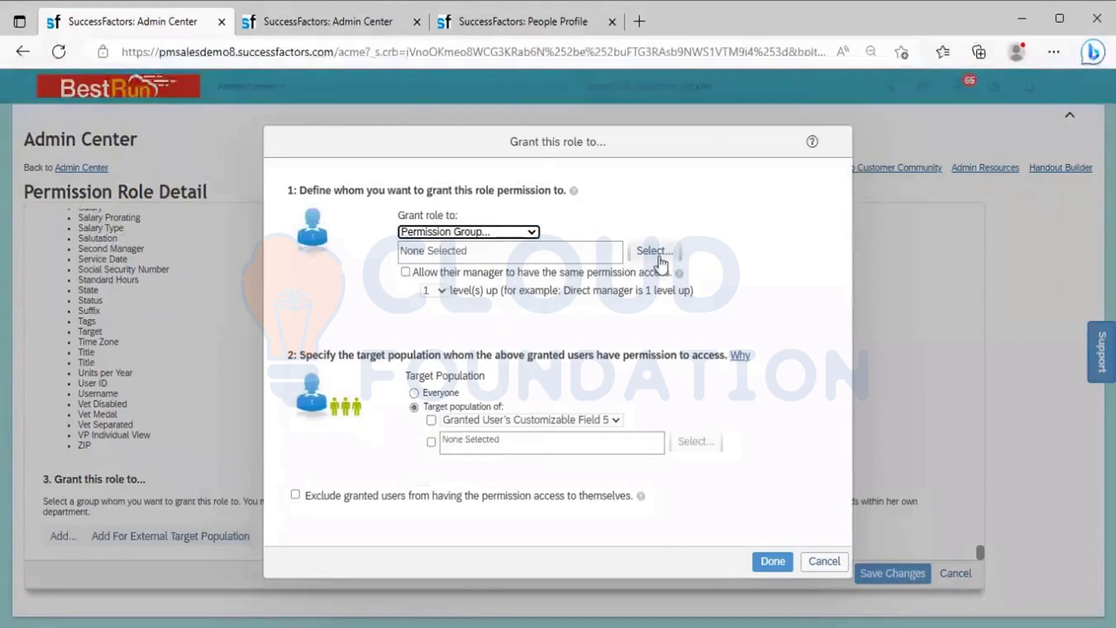
Search the permission groups for BR_Leadership and select BR_Leadership Team as the group the role is granted to.
{"action": "left_click", "coordinate": [653, 251]}
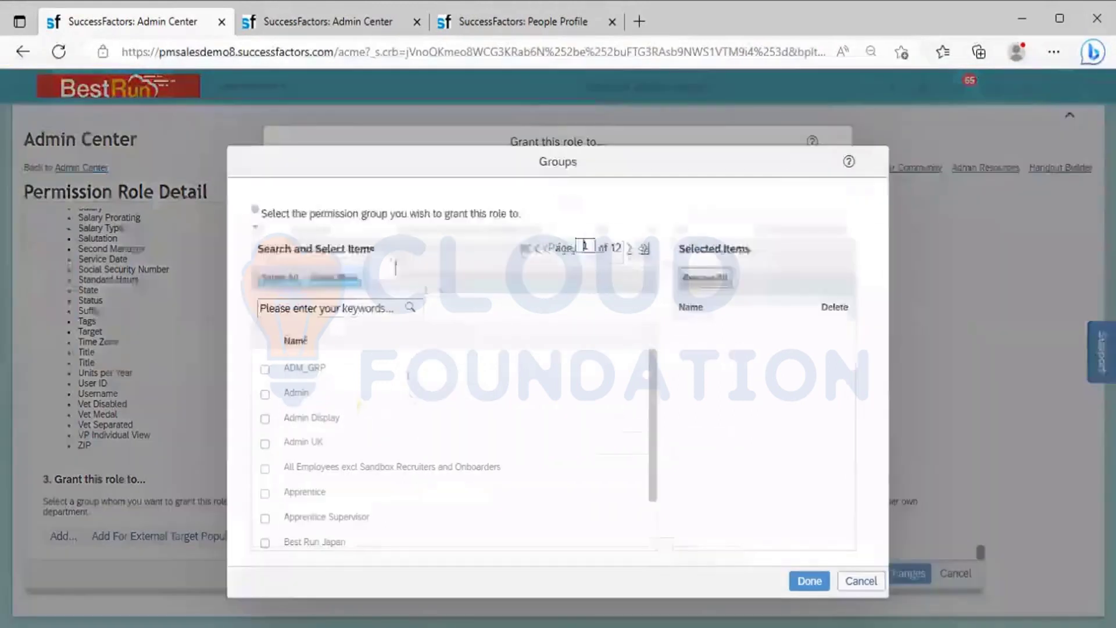
{"action": "left_click", "coordinate": [323, 307]}
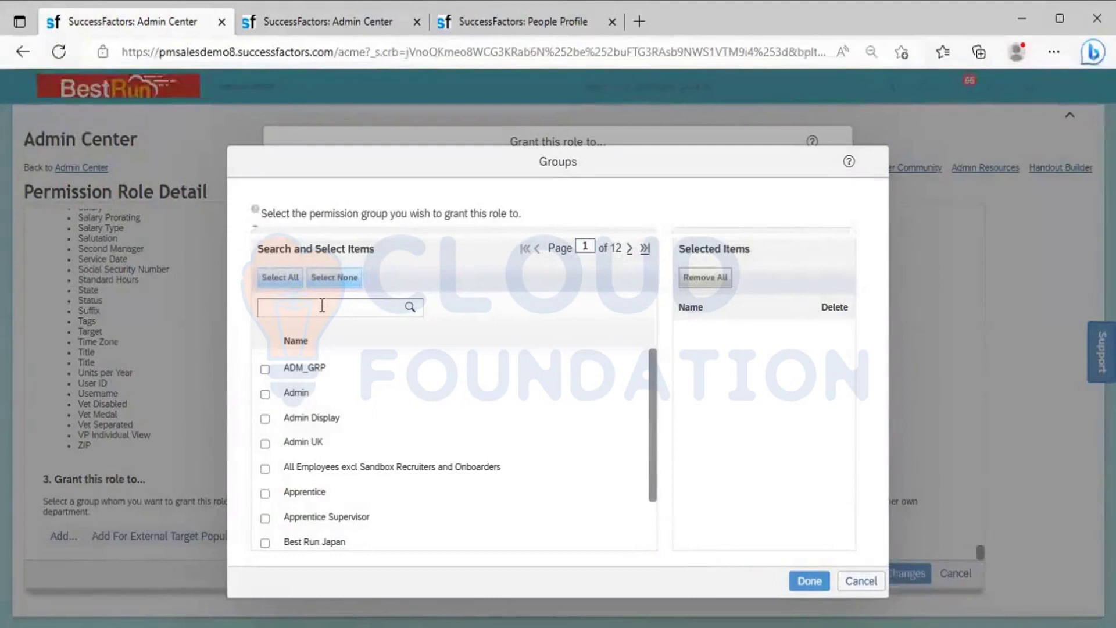
{"action": "type", "text": "BR_Leadership"}
{"action": "left_click", "coordinate": [407, 305]}
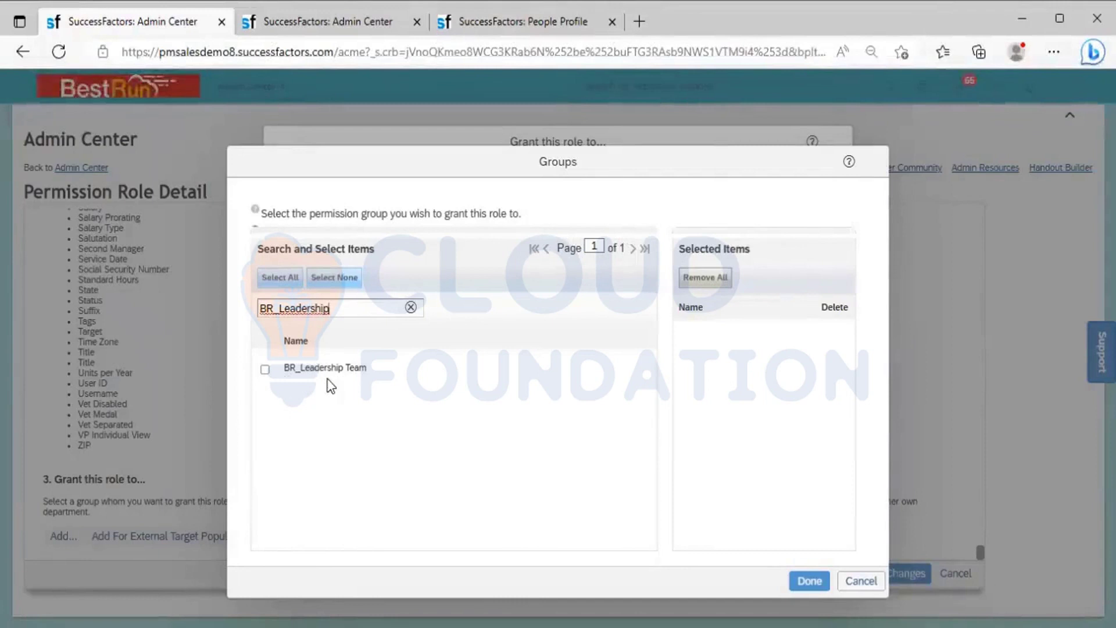
{"action": "left_click", "coordinate": [264, 370]}
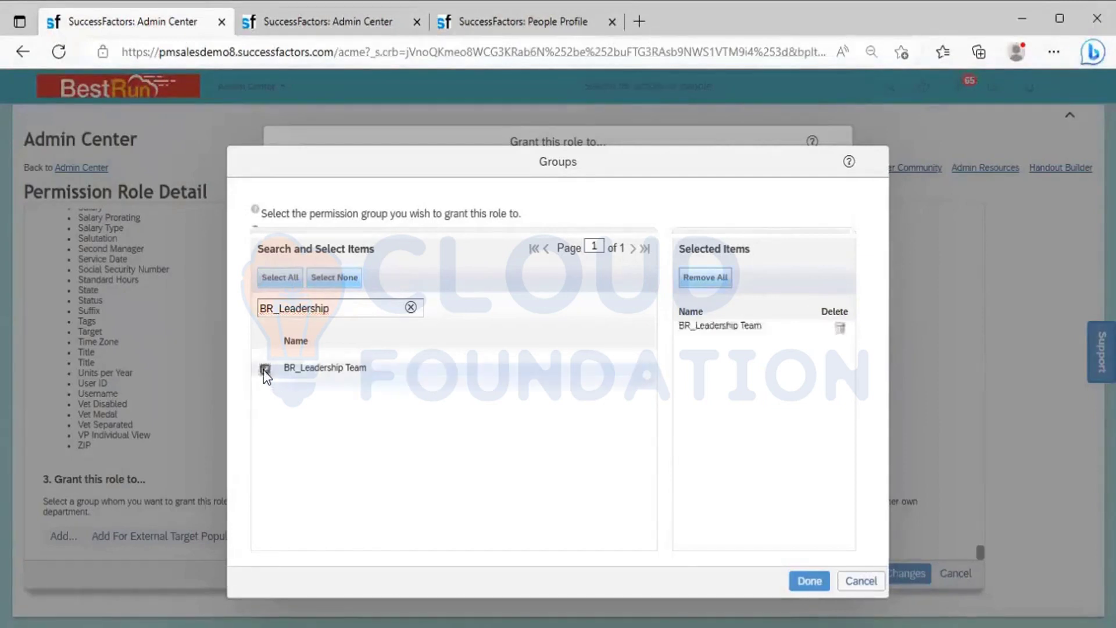